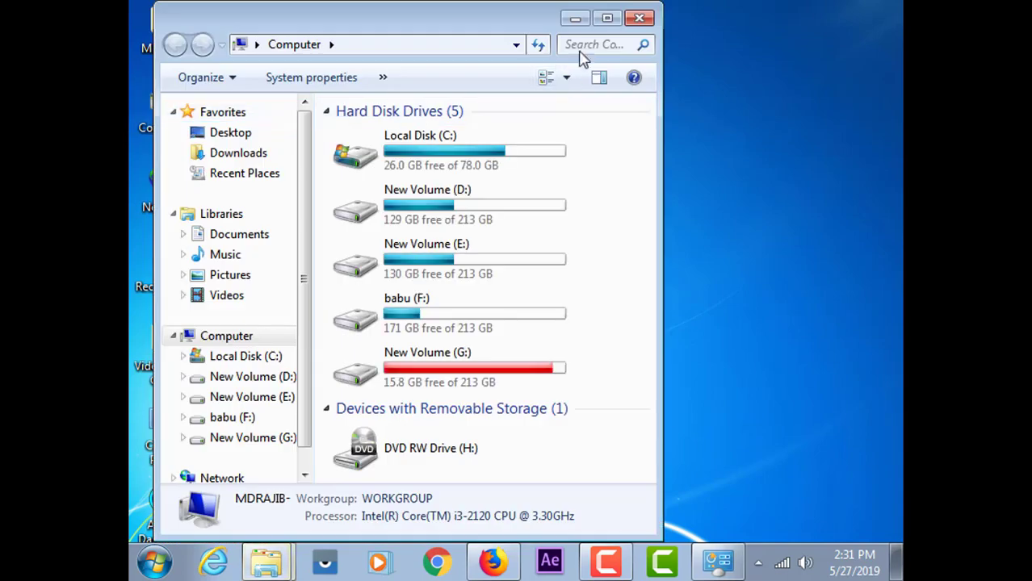
- Minimize the Computer window to get to the desktop
{"action": "left_click", "coordinate": [605, 18]}
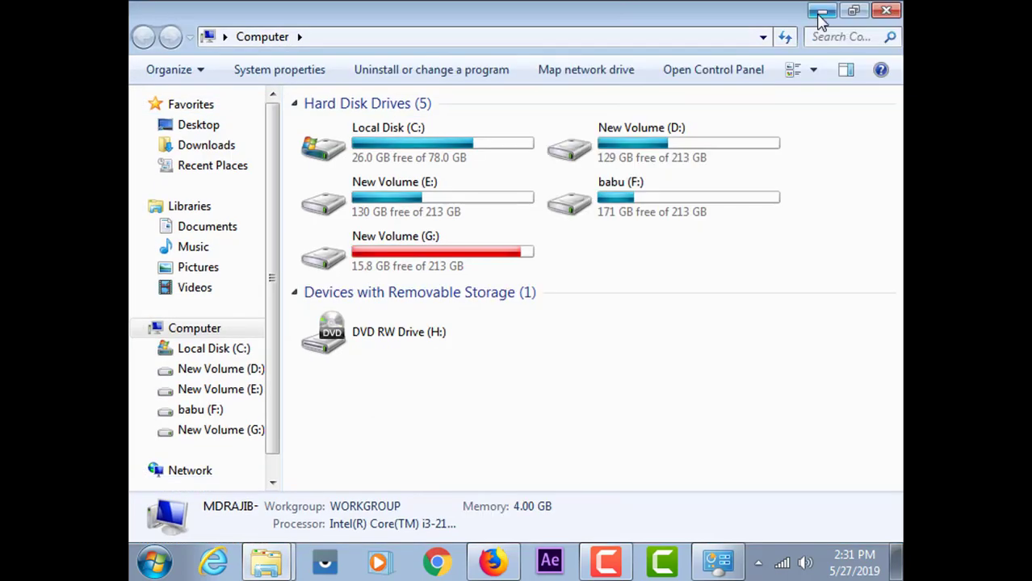
{"action": "left_click", "coordinate": [821, 11]}
{"action": "right_click", "coordinate": [668, 70]}
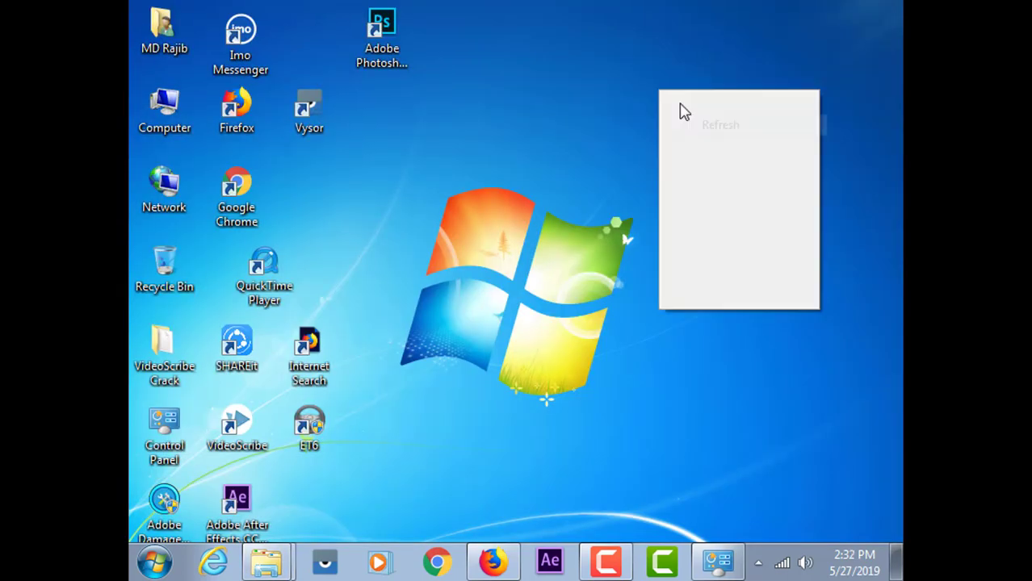
{"action": "left_click", "coordinate": [717, 145]}
{"action": "right_click", "coordinate": [680, 95]}
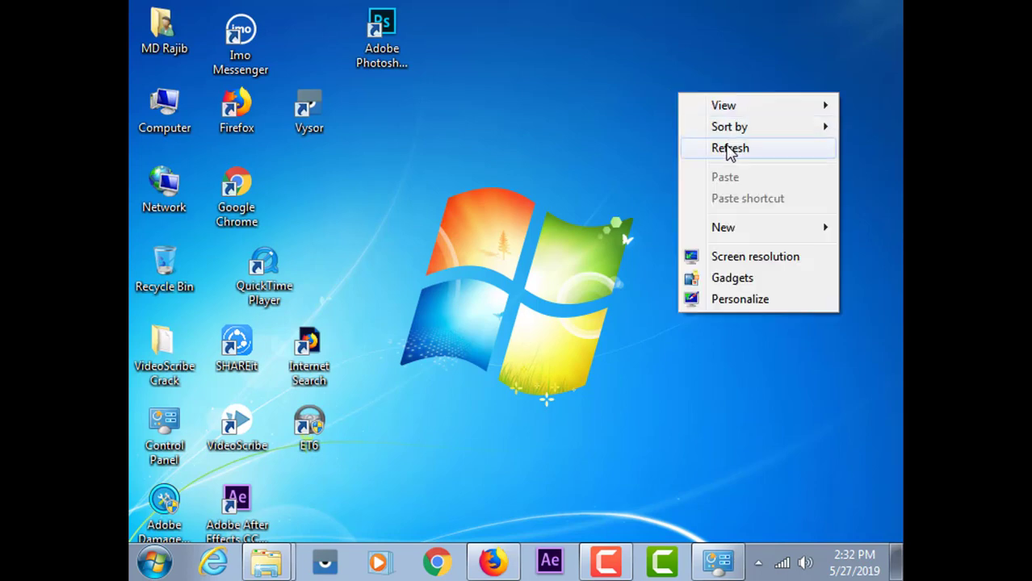
{"action": "left_click", "coordinate": [731, 149]}
{"action": "right_click", "coordinate": [699, 113]}
{"action": "left_click", "coordinate": [751, 166]}
{"action": "right_click", "coordinate": [654, 69]}
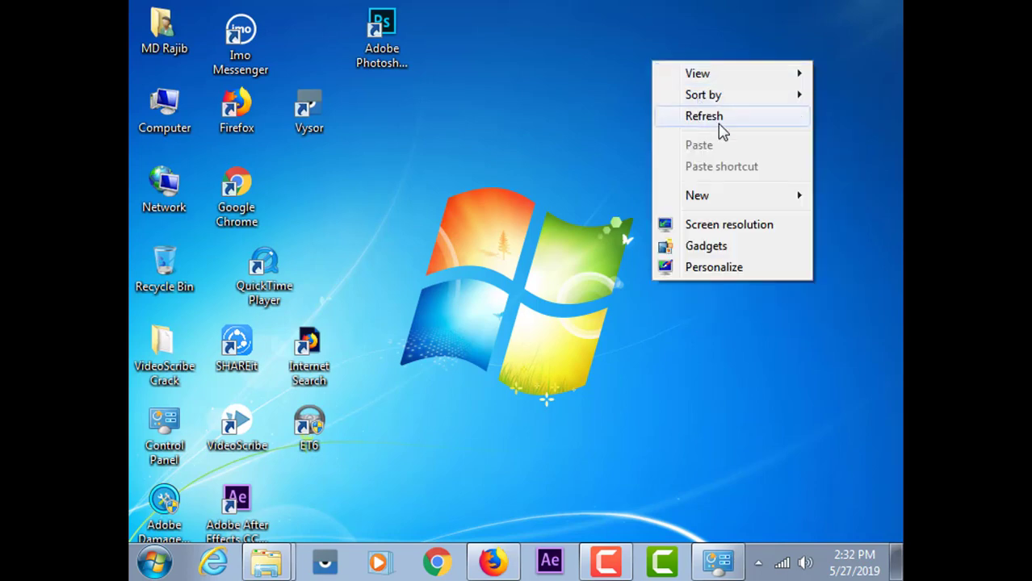
{"action": "left_click", "coordinate": [721, 118]}
{"action": "right_click", "coordinate": [690, 92]}
{"action": "left_click", "coordinate": [728, 149]}
{"action": "right_click", "coordinate": [658, 89]}
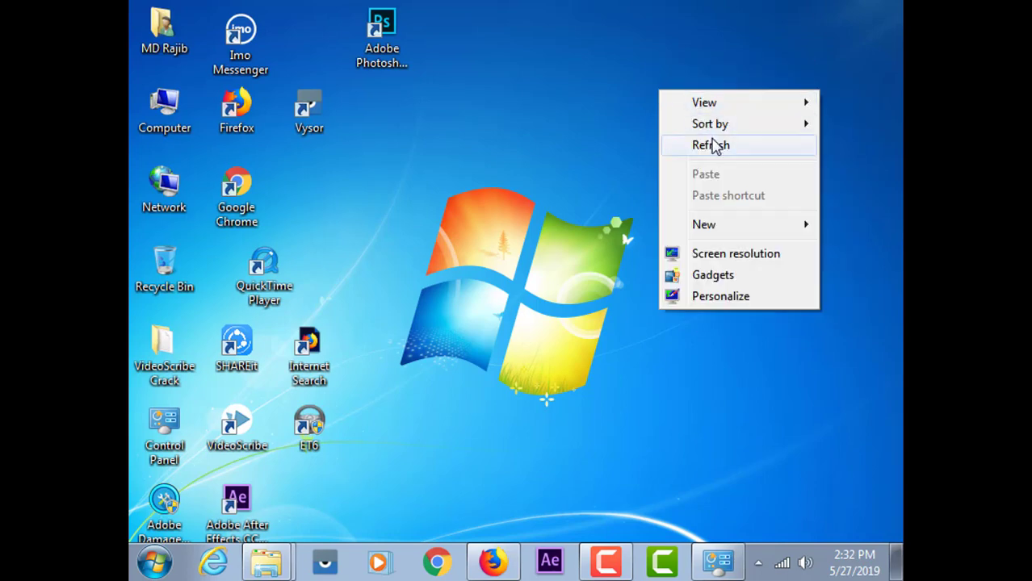
{"action": "left_click", "coordinate": [717, 144]}
{"action": "right_click", "coordinate": [690, 117]}
{"action": "left_click", "coordinate": [731, 168]}
{"action": "right_click", "coordinate": [692, 106]}
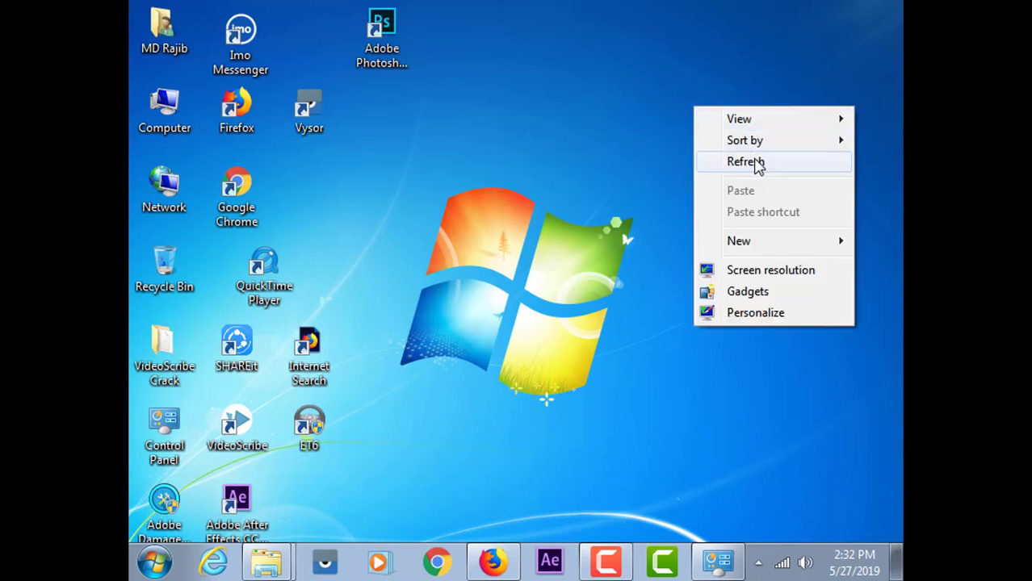
{"action": "left_click", "coordinate": [755, 168]}
{"action": "right_click", "coordinate": [707, 118]}
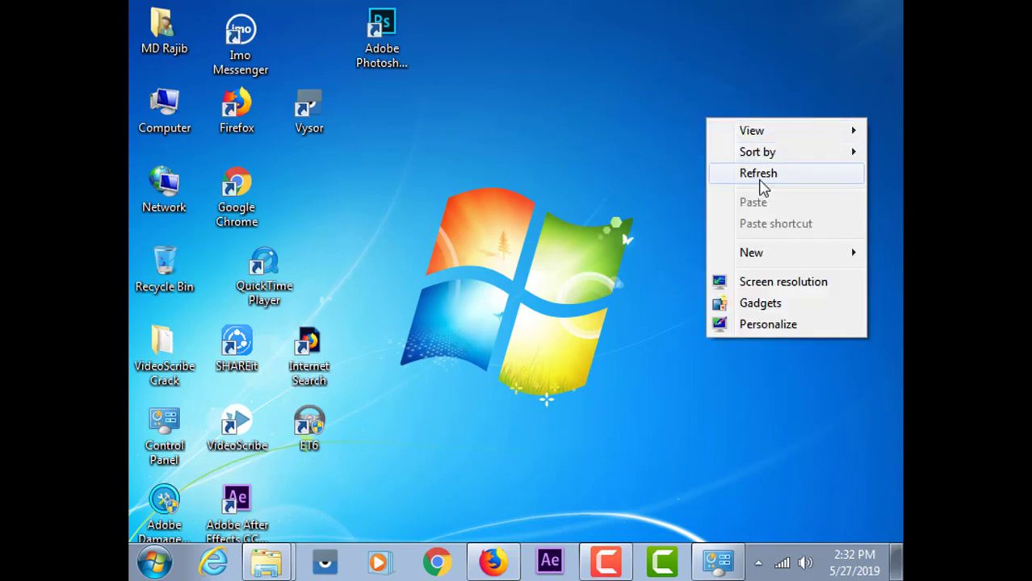
{"action": "left_click", "coordinate": [757, 172]}
{"action": "right_click", "coordinate": [675, 108]}
{"action": "left_click", "coordinate": [730, 162]}
{"action": "right_click", "coordinate": [688, 88]}
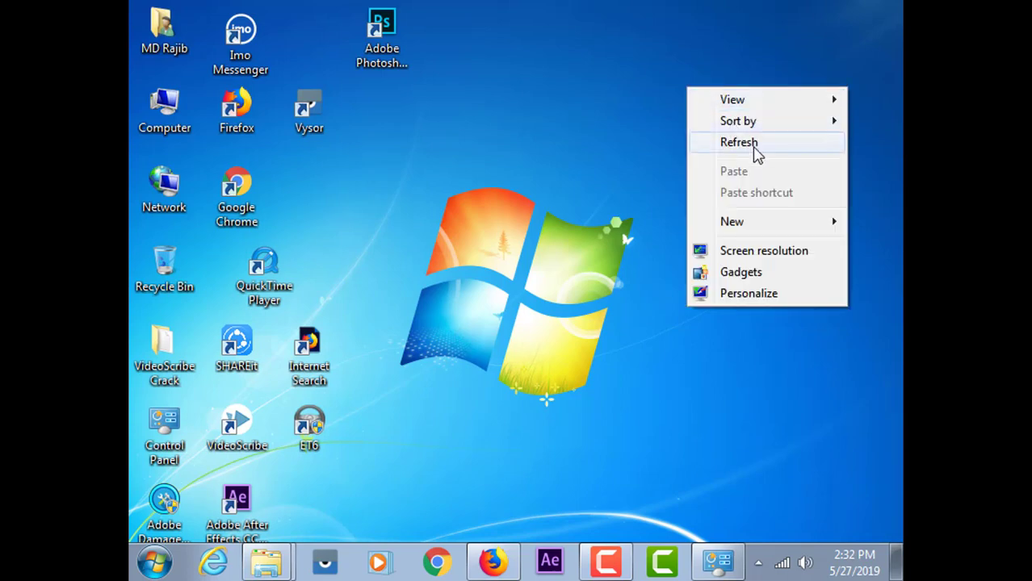
{"action": "left_click", "coordinate": [751, 142]}
{"action": "right_click", "coordinate": [600, 140]}
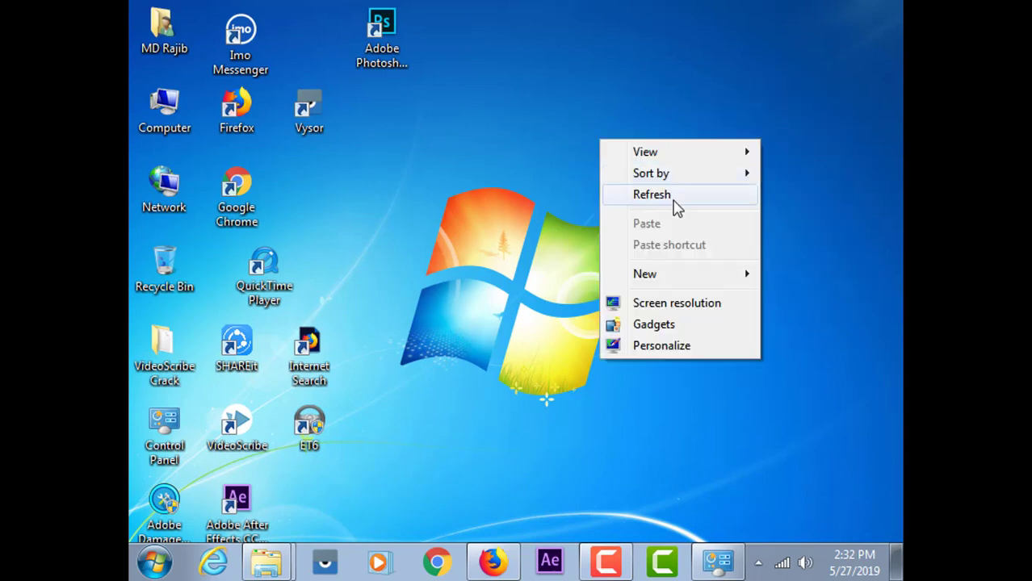
{"action": "left_click", "coordinate": [677, 208]}
{"action": "right_click", "coordinate": [639, 134]}
{"action": "left_click", "coordinate": [687, 204]}
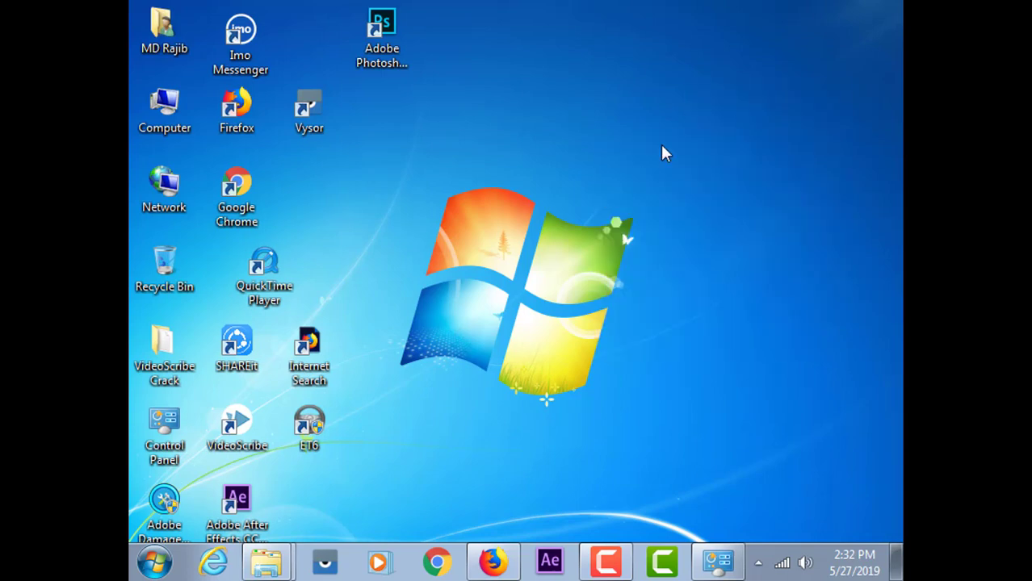
{"action": "right_click", "coordinate": [662, 146]}
{"action": "left_click", "coordinate": [708, 208]}
{"action": "right_click", "coordinate": [676, 144]}
{"action": "left_click", "coordinate": [707, 193]}
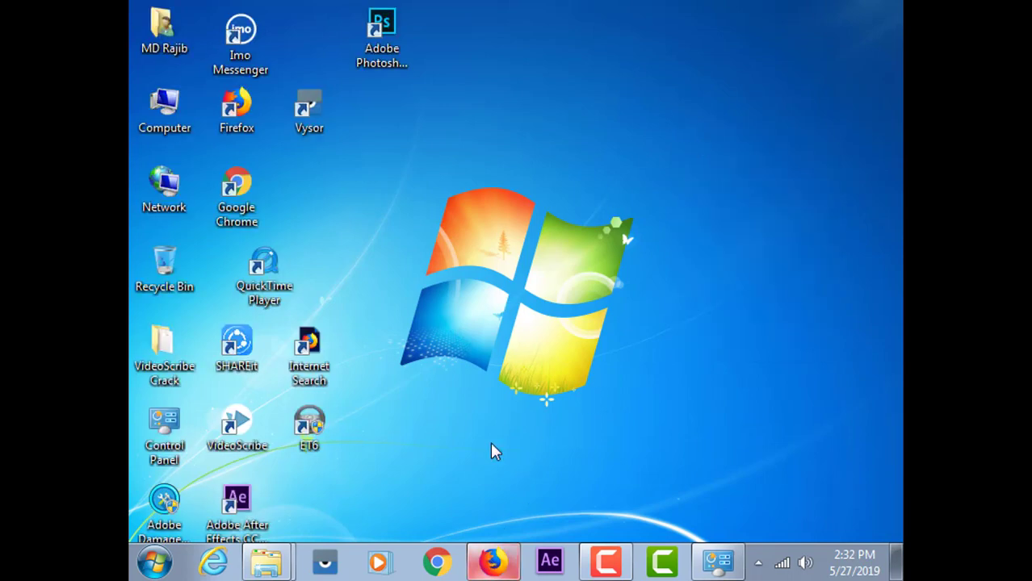
- Switch to Firefox and search Google from the new tab page for "intel hd graphics driver for windows 7 64 bit"
{"action": "left_click", "coordinate": [493, 561]}
{"action": "left_click", "coordinate": [365, 17]}
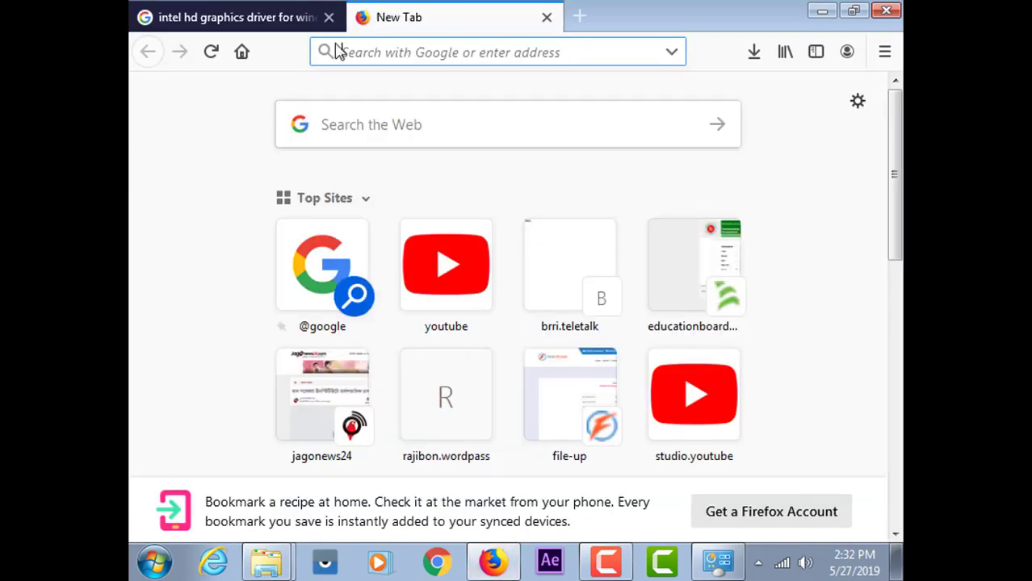
{"action": "left_click", "coordinate": [391, 123]}
{"action": "right_click", "coordinate": [393, 126]}
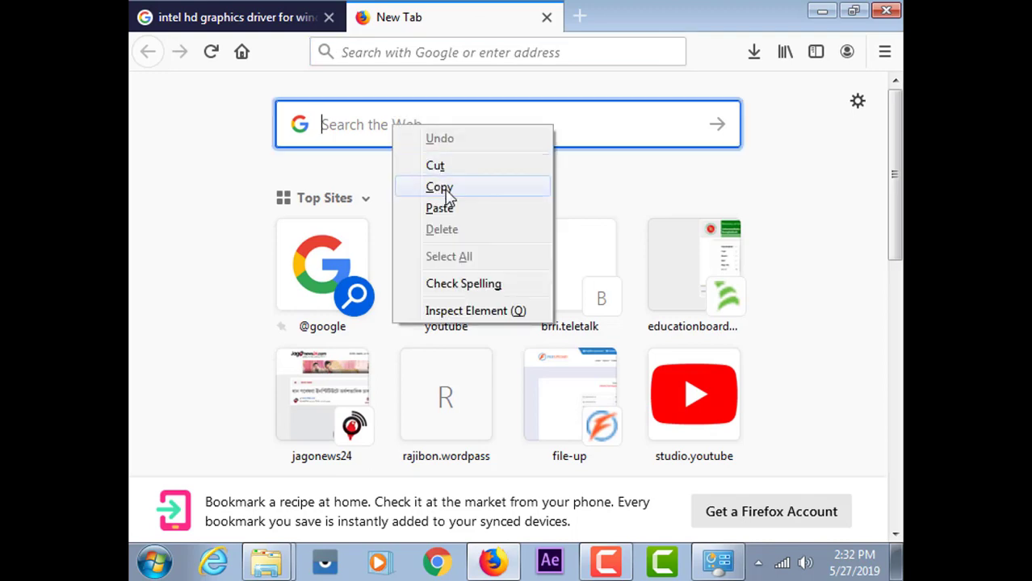
{"action": "left_click", "coordinate": [440, 208]}
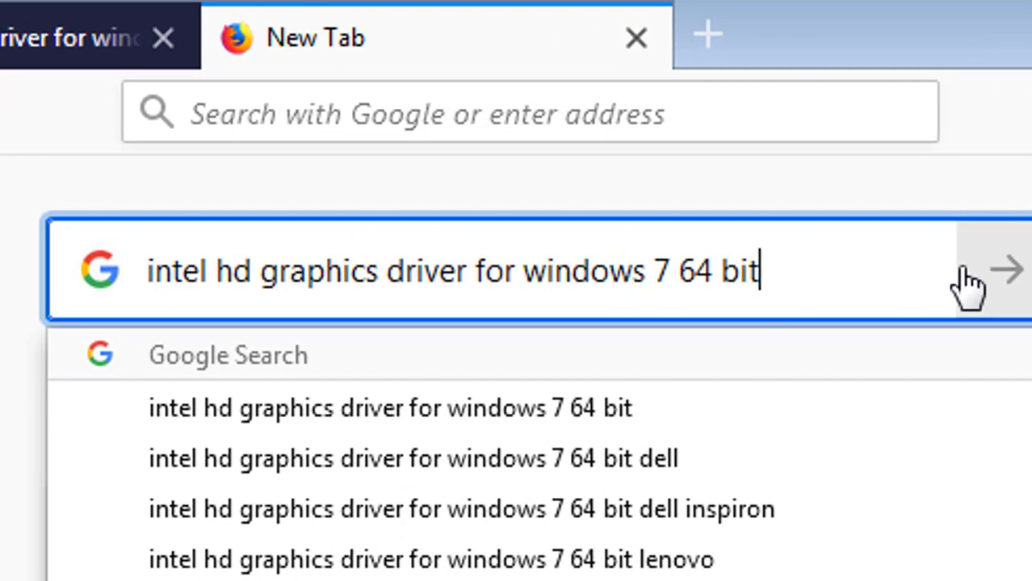
{"action": "left_click_drag", "start_coordinate": [173, 274], "coordinate": [63, 287]}
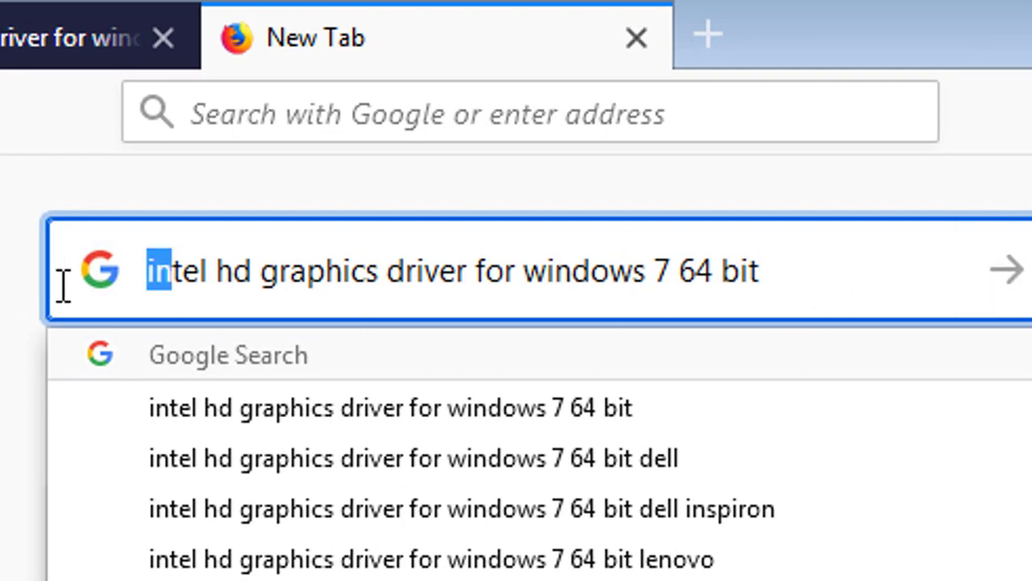
{"action": "left_click", "coordinate": [273, 267]}
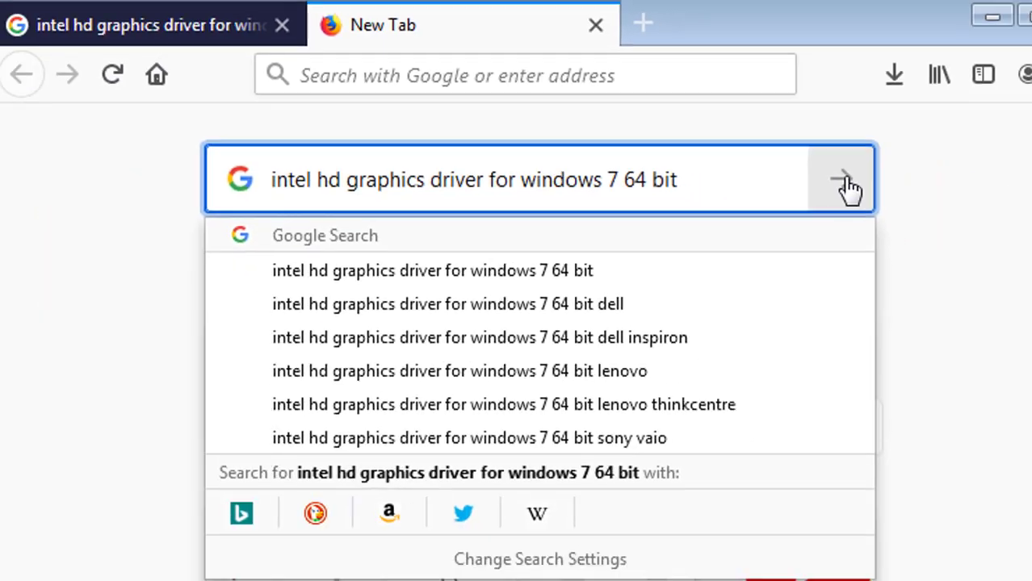
{"action": "left_click", "coordinate": [844, 183]}
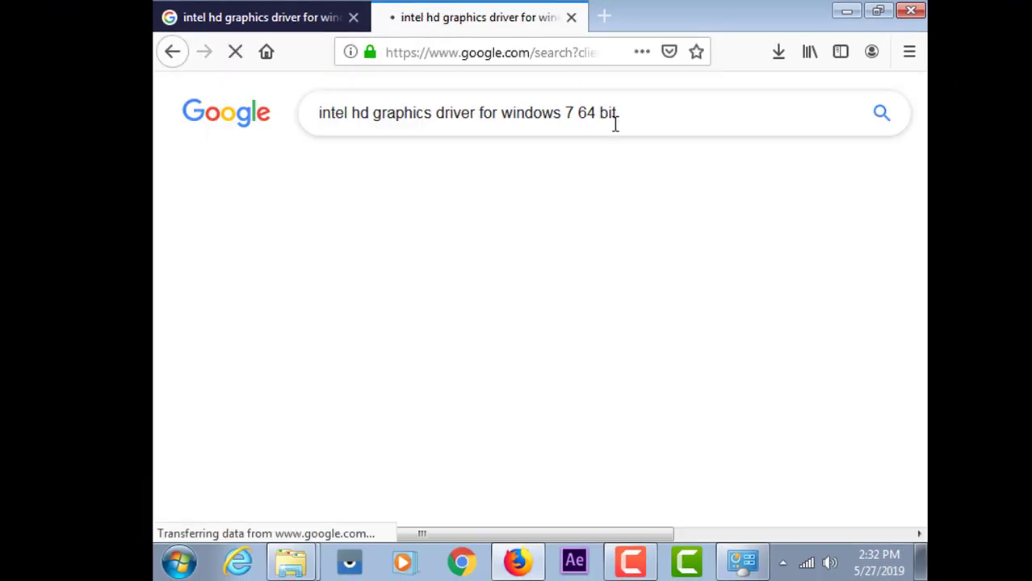
- Open the Intel search result "Download Intel® HD Graphics Driver for Windows* 7/8-64-bit"
{"action": "scroll", "coordinate": [580, 186], "scroll_direction": "down", "scroll_amount": 3}
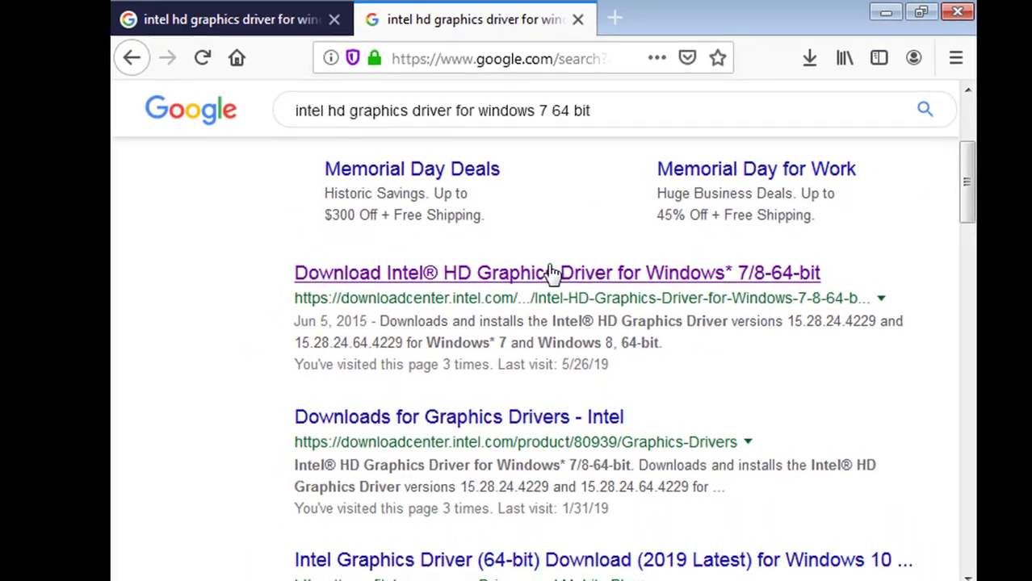
{"action": "left_click", "coordinate": [473, 356]}
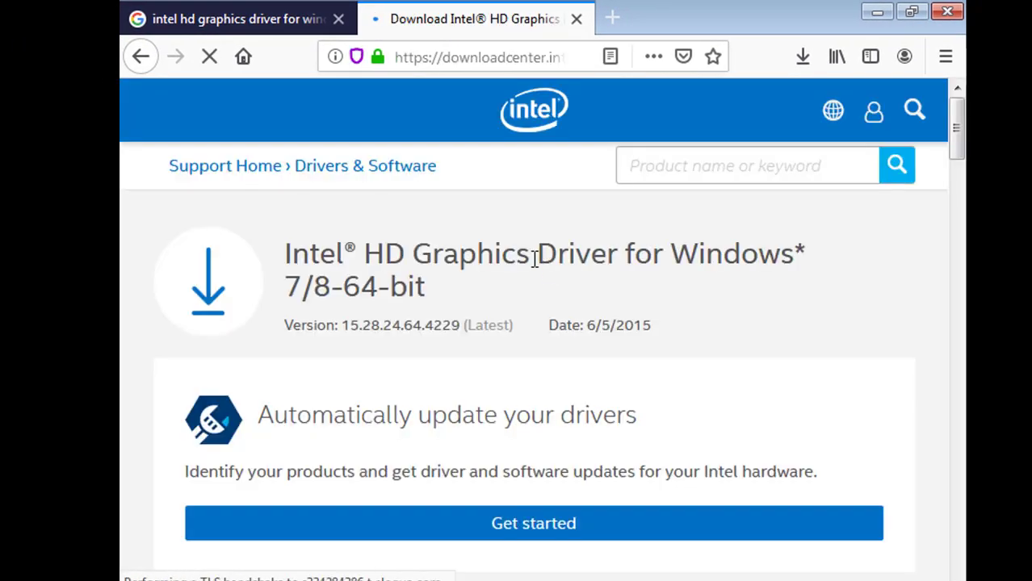
{"action": "scroll", "coordinate": [533, 258], "scroll_direction": "down", "scroll_amount": 3}
{"action": "scroll", "coordinate": [394, 261], "scroll_direction": "up", "scroll_amount": 3}
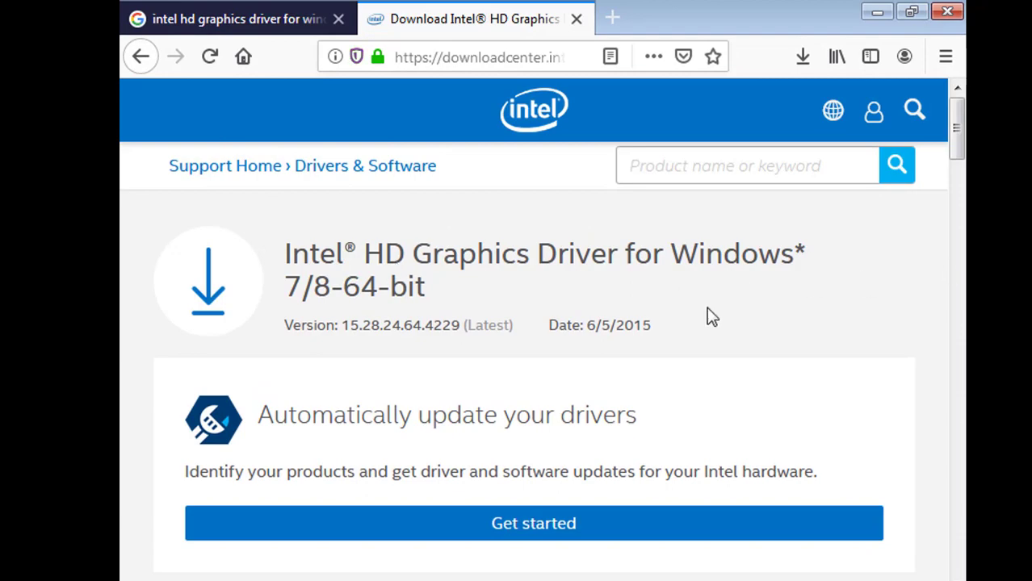
- Examine the driver page's file notes and its list of valid products, and minimize the browser
{"action": "scroll", "coordinate": [616, 312], "scroll_direction": "down", "scroll_amount": 10}
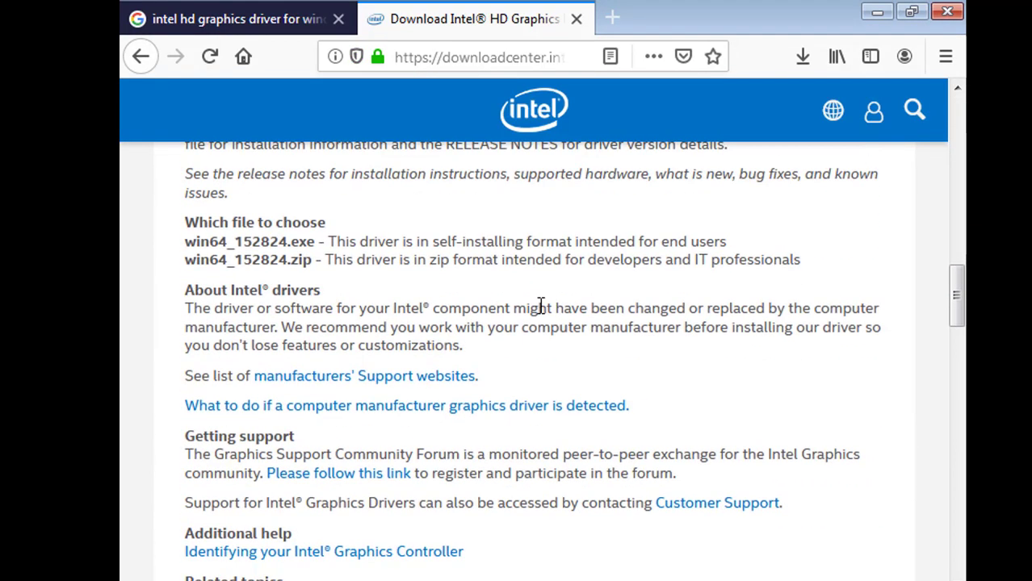
{"action": "scroll", "coordinate": [540, 311], "scroll_direction": "down", "scroll_amount": 10}
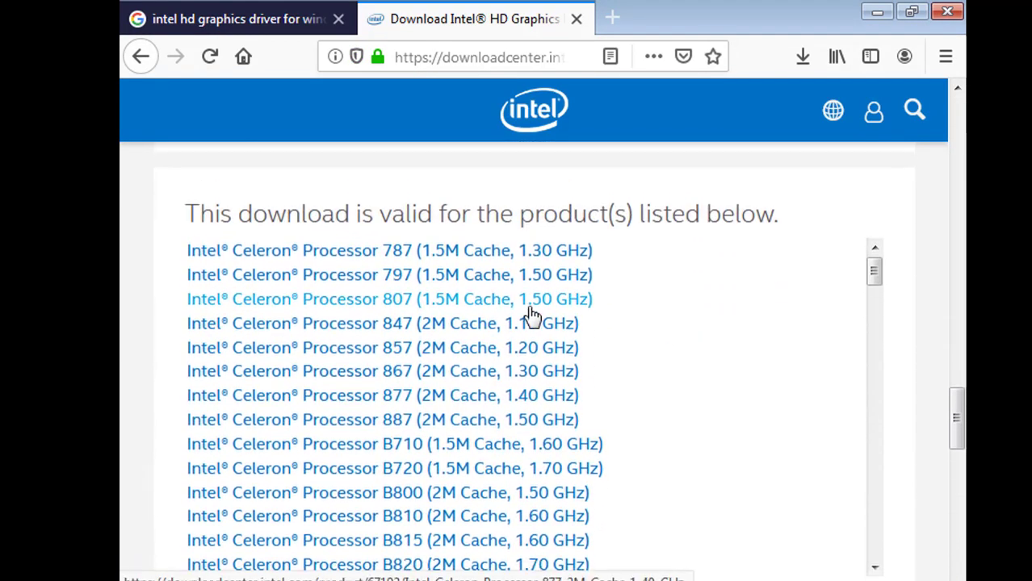
{"action": "scroll", "coordinate": [517, 312], "scroll_direction": "up", "scroll_amount": 1}
{"action": "scroll", "coordinate": [479, 315], "scroll_direction": "down", "scroll_amount": 3}
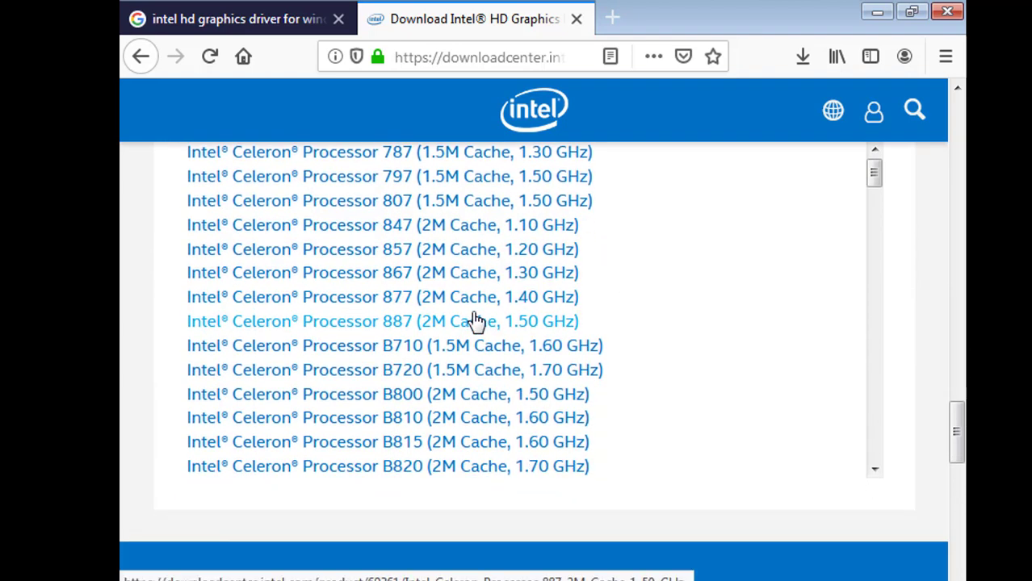
{"action": "scroll", "coordinate": [476, 321], "scroll_direction": "up", "scroll_amount": 2}
{"action": "scroll", "coordinate": [456, 339], "scroll_direction": "down", "scroll_amount": 4}
{"action": "scroll", "coordinate": [470, 332], "scroll_direction": "up", "scroll_amount": 3}
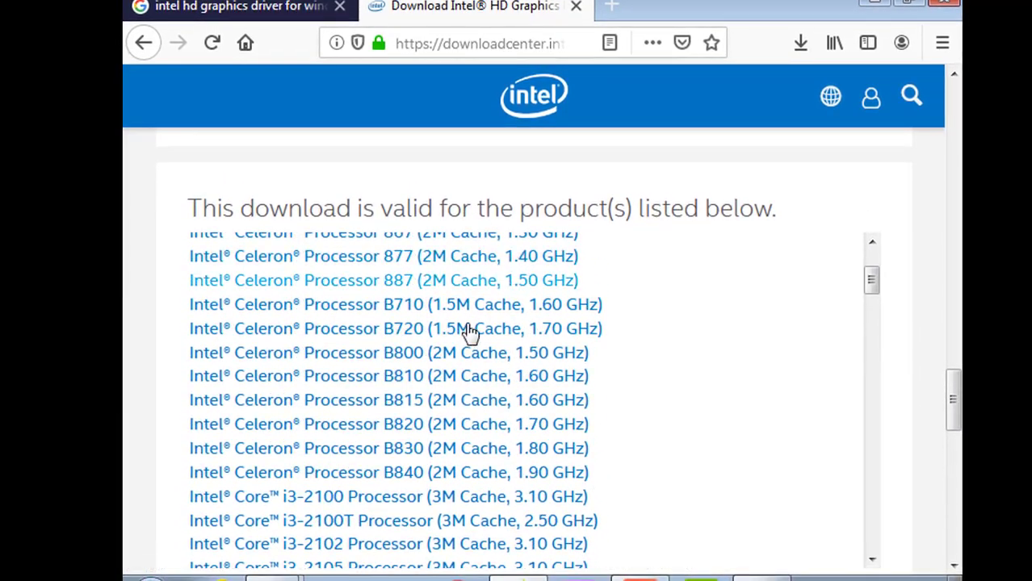
{"action": "scroll", "coordinate": [461, 334], "scroll_direction": "up", "scroll_amount": 5}
{"action": "scroll", "coordinate": [418, 418], "scroll_direction": "down", "scroll_amount": 3}
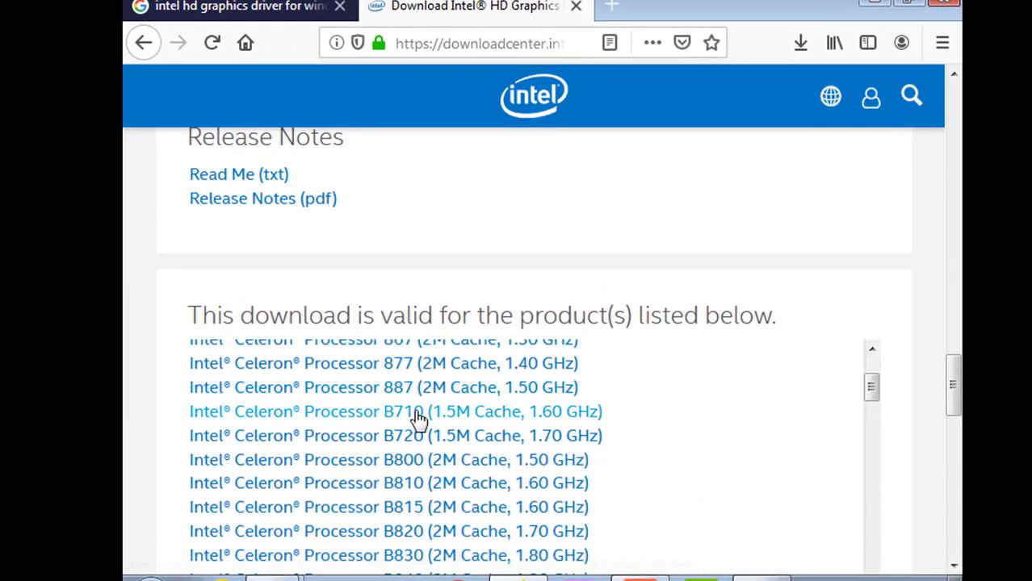
{"action": "scroll", "coordinate": [418, 419], "scroll_direction": "up", "scroll_amount": 4}
{"action": "scroll", "coordinate": [420, 416], "scroll_direction": "down", "scroll_amount": 5}
{"action": "scroll", "coordinate": [413, 380], "scroll_direction": "up", "scroll_amount": 1}
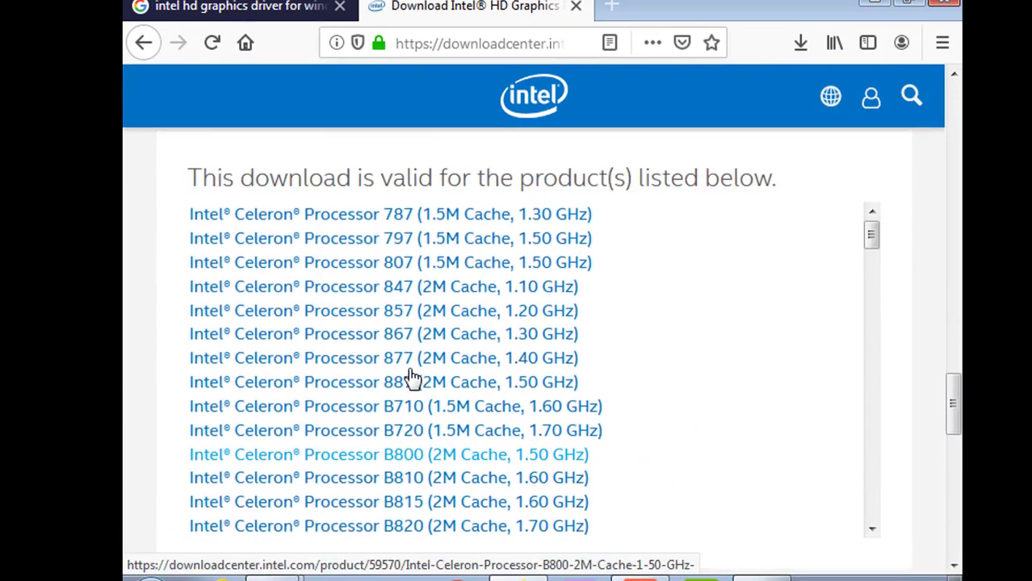
{"action": "scroll", "coordinate": [412, 379], "scroll_direction": "up", "scroll_amount": 1}
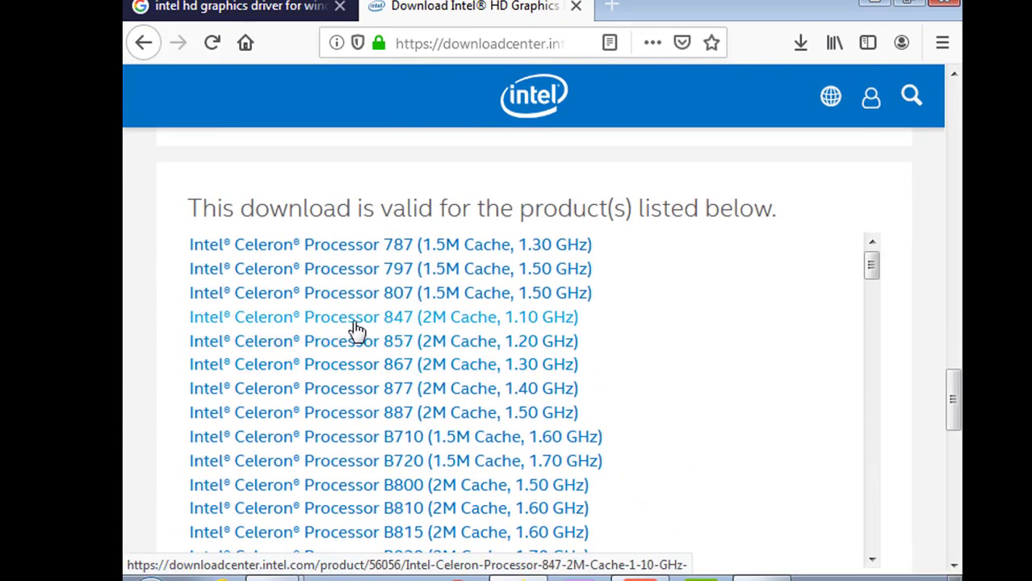
{"action": "left_click", "coordinate": [871, 5]}
{"action": "right_click", "coordinate": [730, 10]}
{"action": "left_click", "coordinate": [783, 66]}
{"action": "right_click", "coordinate": [730, 49]}
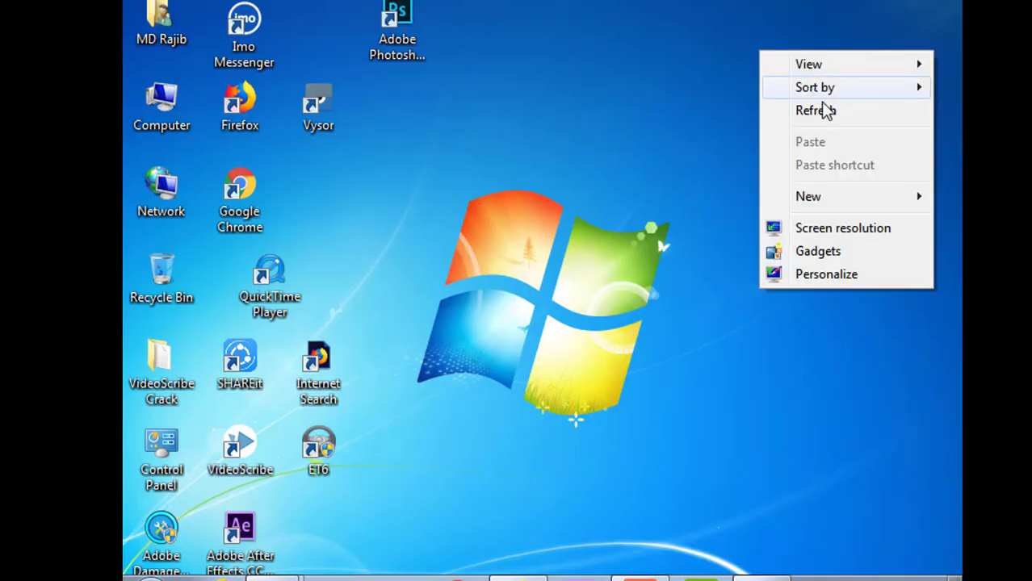
{"action": "left_click", "coordinate": [824, 108]}
{"action": "right_click", "coordinate": [711, 30]}
{"action": "left_click", "coordinate": [762, 89]}
{"action": "right_click", "coordinate": [749, 77]}
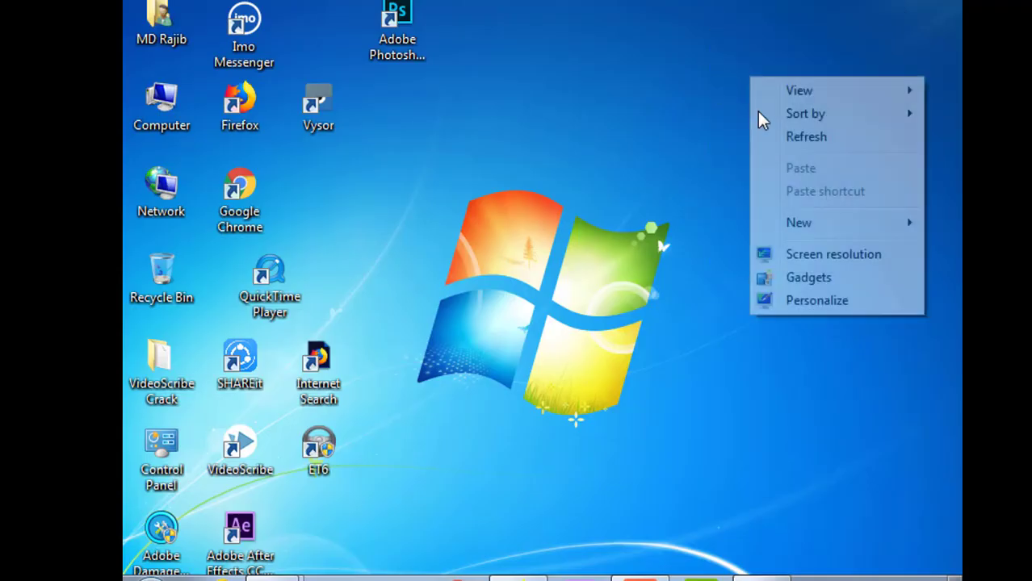
{"action": "left_click", "coordinate": [782, 135]}
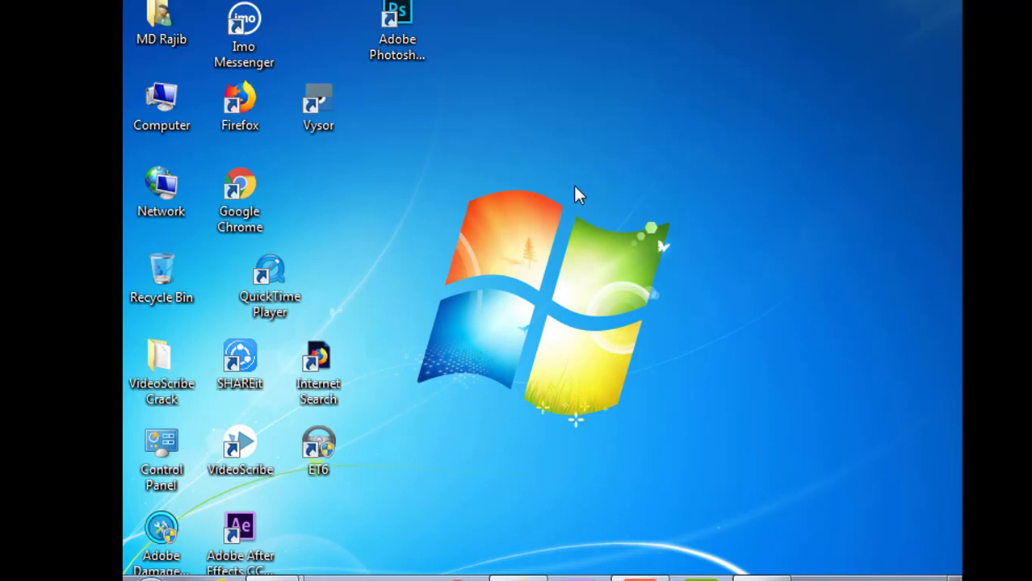
- Open the Computer's system properties and maximize the window to check the processor and system type
{"action": "right_click", "coordinate": [159, 95]}
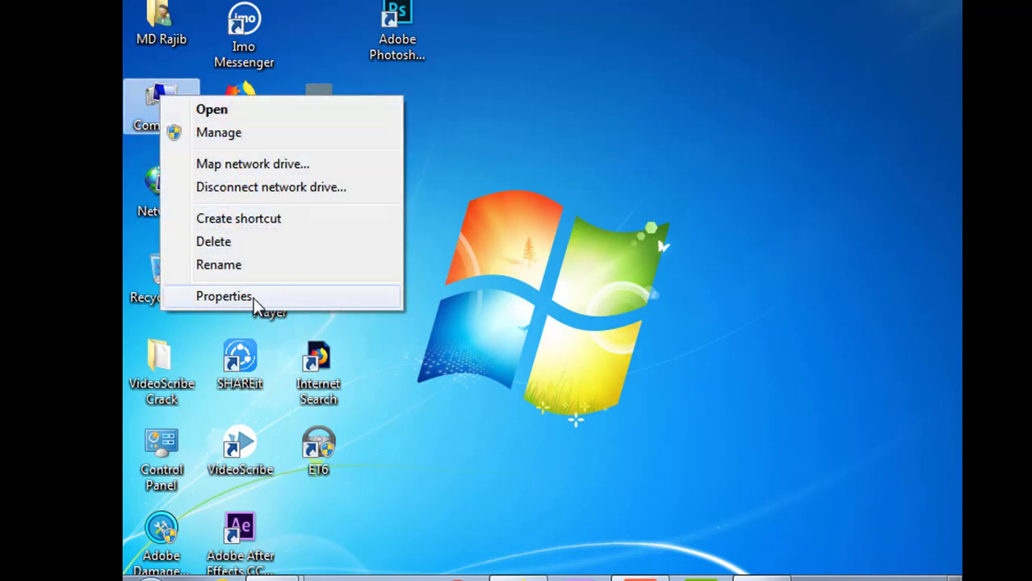
{"action": "left_click", "coordinate": [219, 297]}
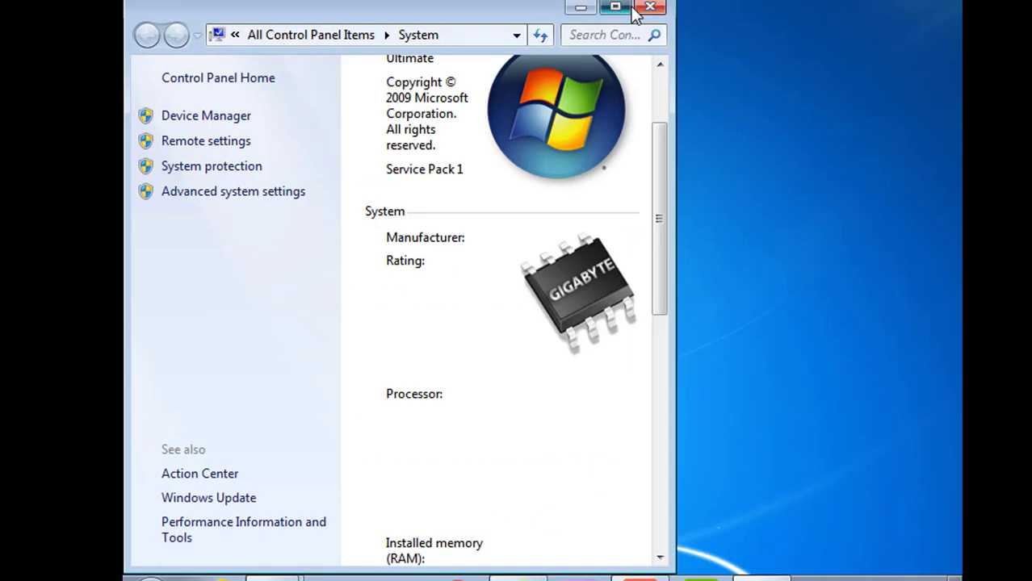
{"action": "left_click", "coordinate": [628, 8]}
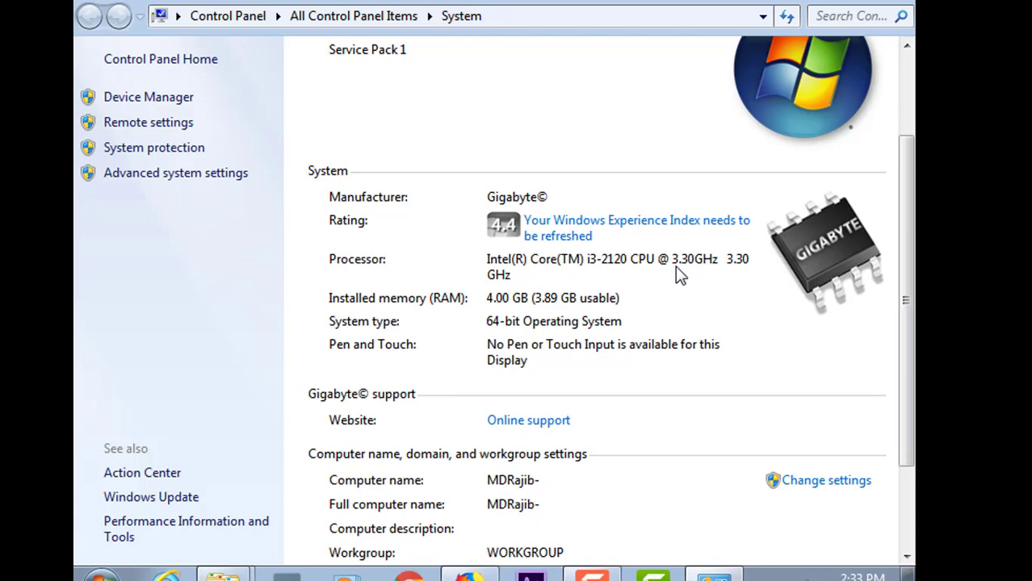
- Switch back to Firefox and open the Intel Core i3-2120 Processor (3M Cache, 3.30 GHz) entry in the valid products list
{"action": "left_click", "coordinate": [468, 575]}
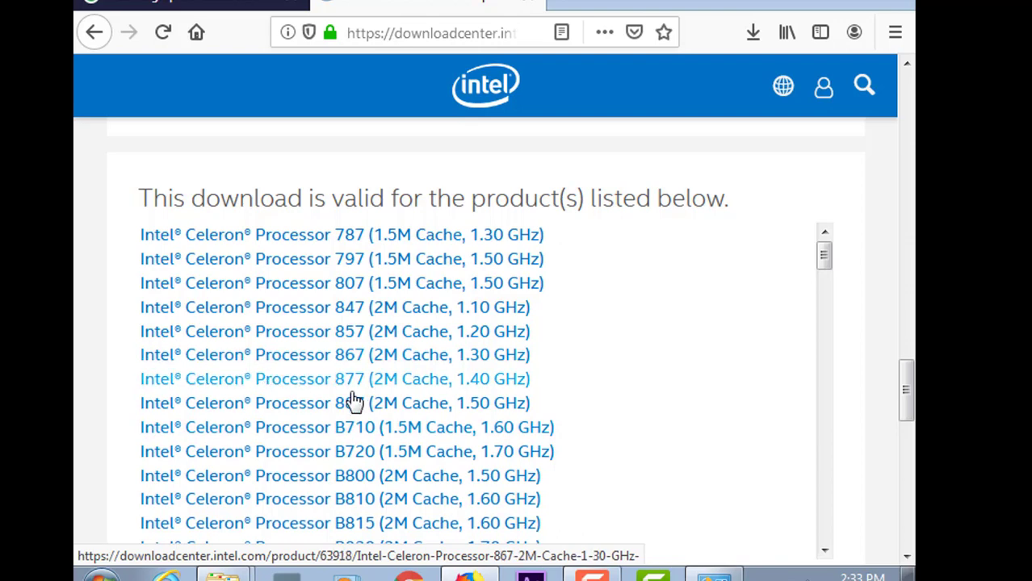
{"action": "scroll", "coordinate": [354, 407], "scroll_direction": "down", "scroll_amount": 3}
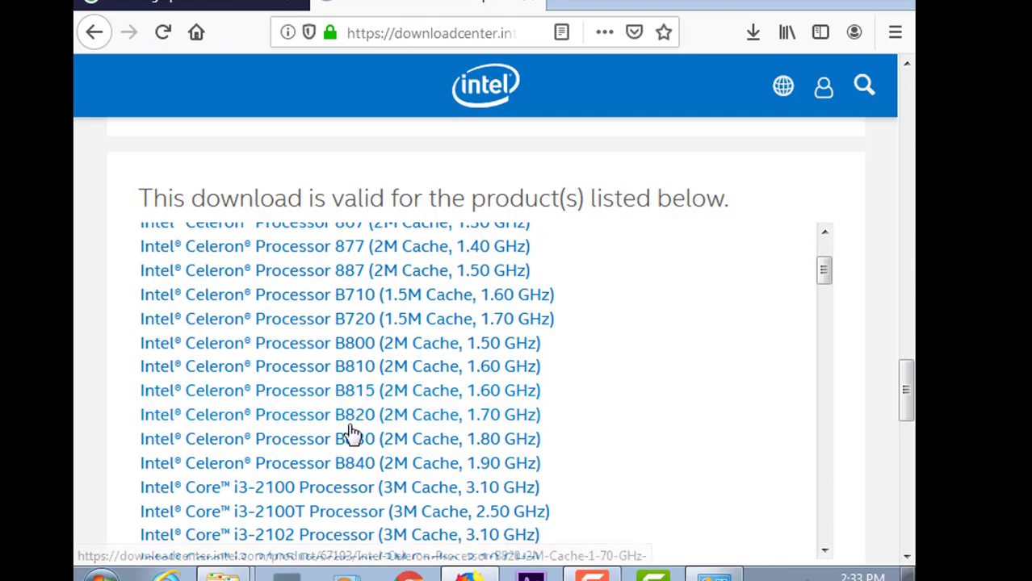
{"action": "scroll", "coordinate": [352, 420], "scroll_direction": "down", "scroll_amount": 3}
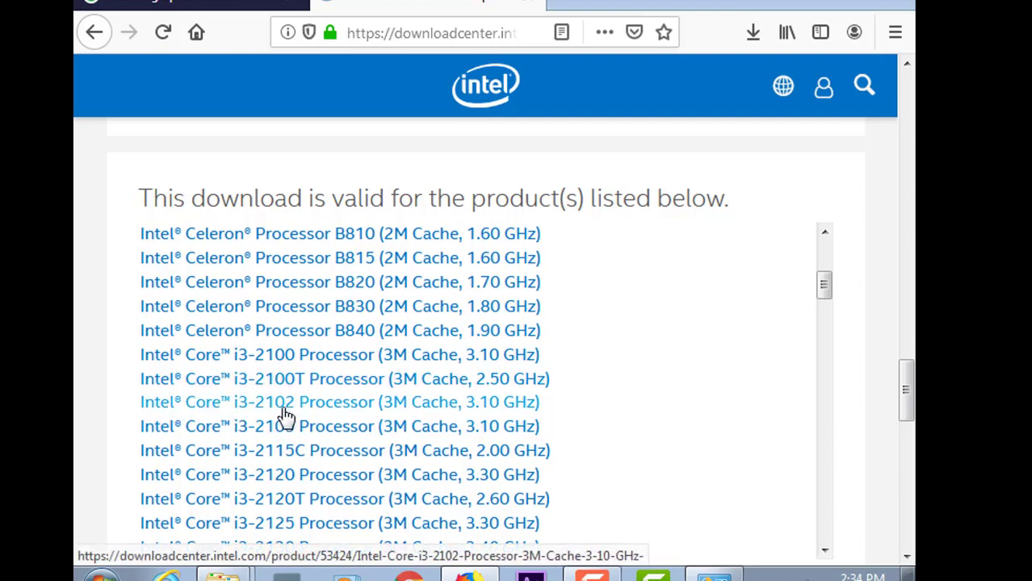
{"action": "scroll", "coordinate": [278, 432], "scroll_direction": "down", "scroll_amount": 1}
{"action": "scroll", "coordinate": [278, 432], "scroll_direction": "down", "scroll_amount": 2}
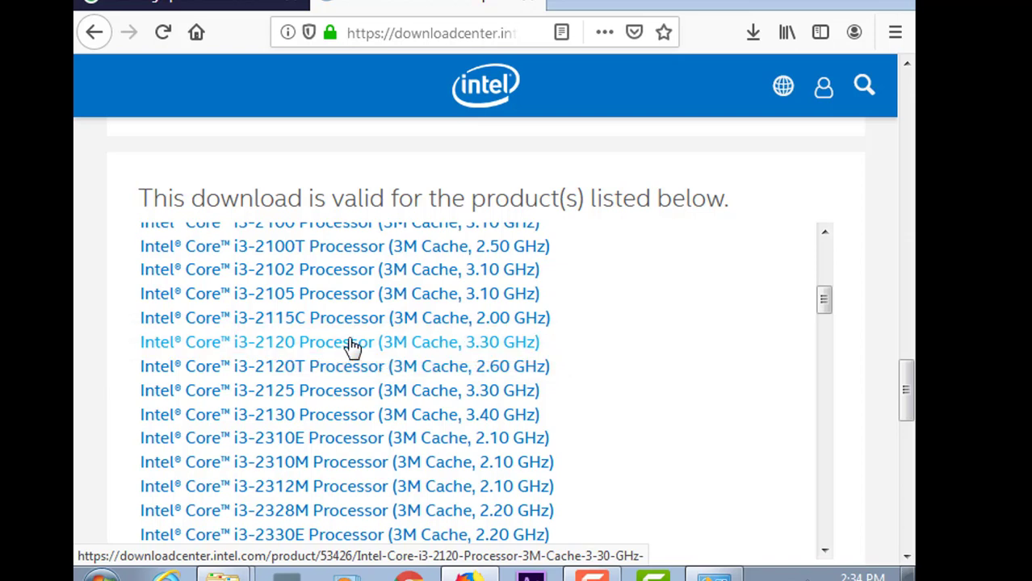
{"action": "left_click", "coordinate": [292, 346]}
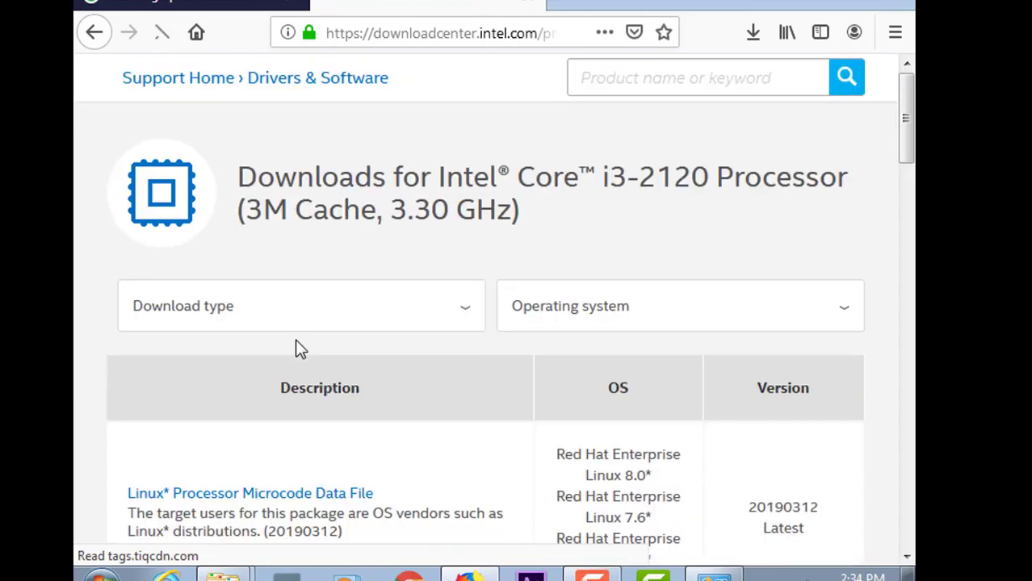
- Examine the downloads listed for the Core i3-2120 processor, comparing the HD Graphics drivers by operating system
{"action": "scroll", "coordinate": [352, 290], "scroll_direction": "down", "scroll_amount": 3}
{"action": "scroll", "coordinate": [349, 291], "scroll_direction": "down", "scroll_amount": 1}
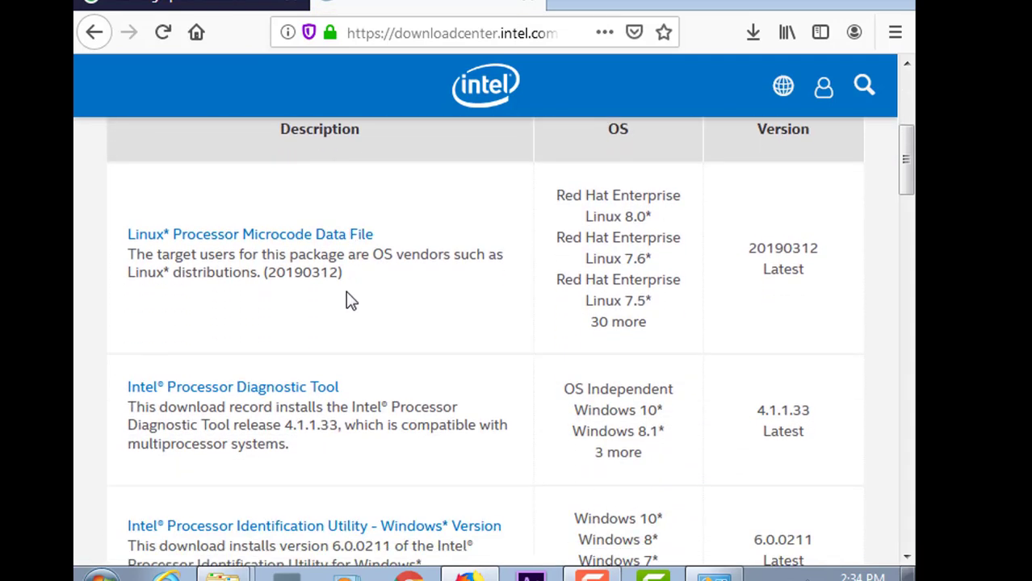
{"action": "scroll", "coordinate": [198, 318], "scroll_direction": "down", "scroll_amount": 2}
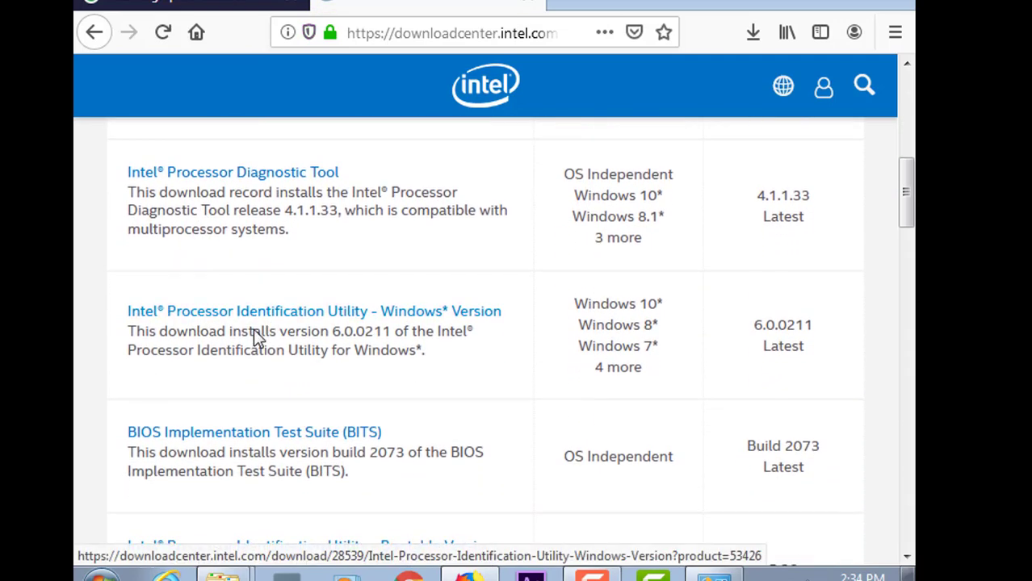
{"action": "scroll", "coordinate": [255, 339], "scroll_direction": "up", "scroll_amount": 1}
{"action": "scroll", "coordinate": [256, 341], "scroll_direction": "down", "scroll_amount": 2}
{"action": "scroll", "coordinate": [257, 340], "scroll_direction": "down", "scroll_amount": 3}
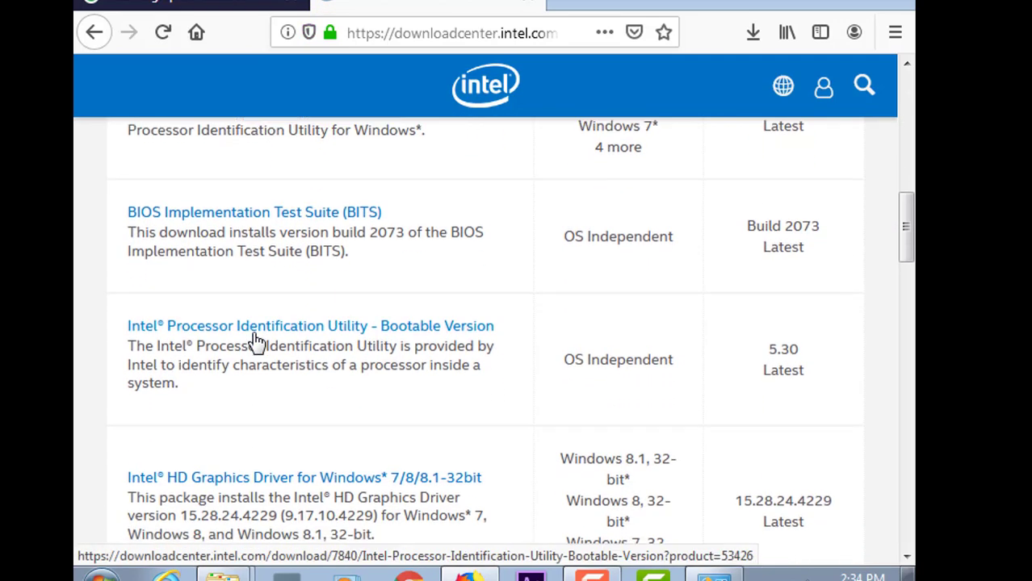
{"action": "scroll", "coordinate": [258, 307], "scroll_direction": "up", "scroll_amount": 3}
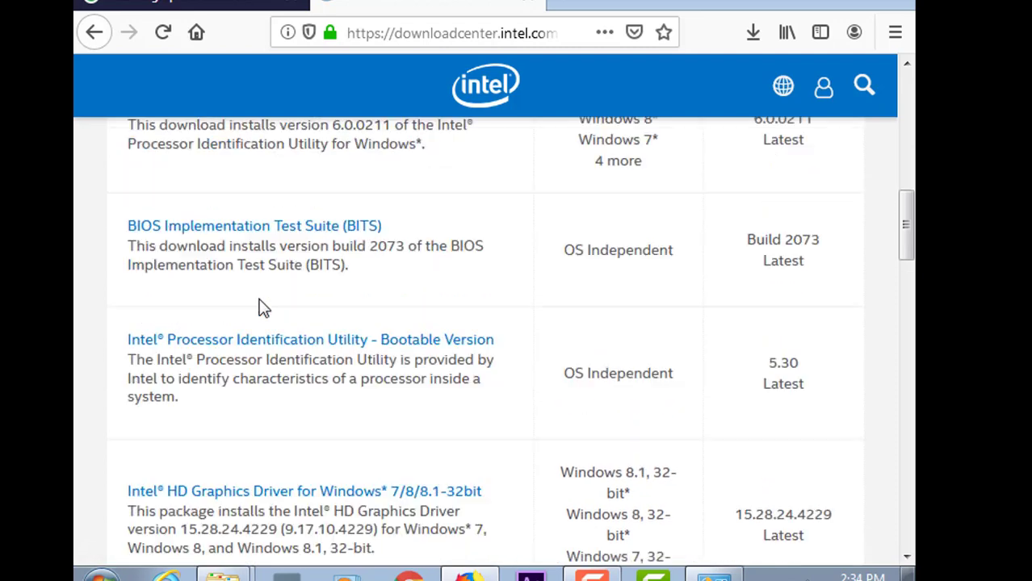
{"action": "scroll", "coordinate": [261, 315], "scroll_direction": "down", "scroll_amount": 3}
{"action": "scroll", "coordinate": [270, 347], "scroll_direction": "down", "scroll_amount": 1}
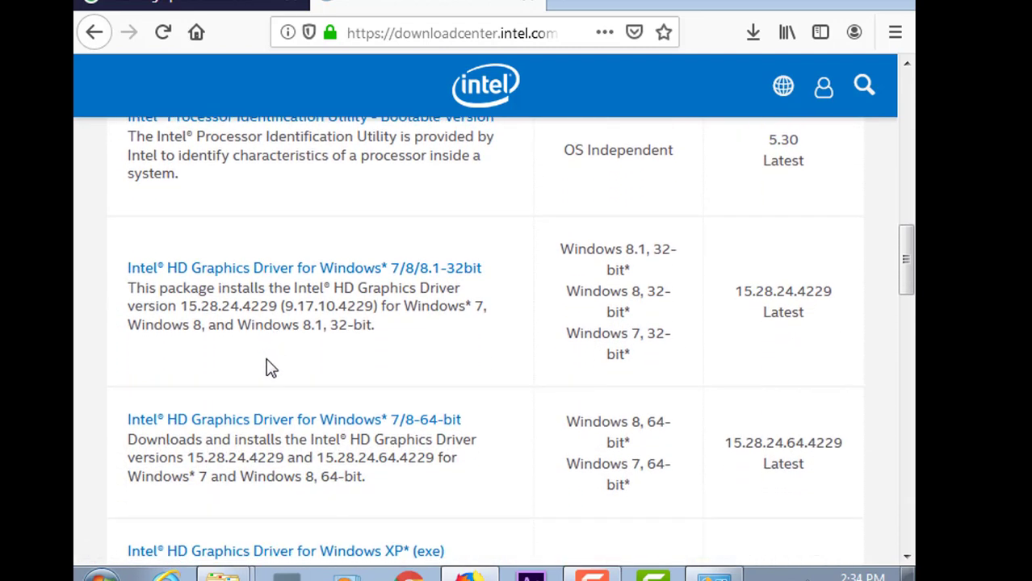
{"action": "scroll", "coordinate": [194, 442], "scroll_direction": "down", "scroll_amount": 1}
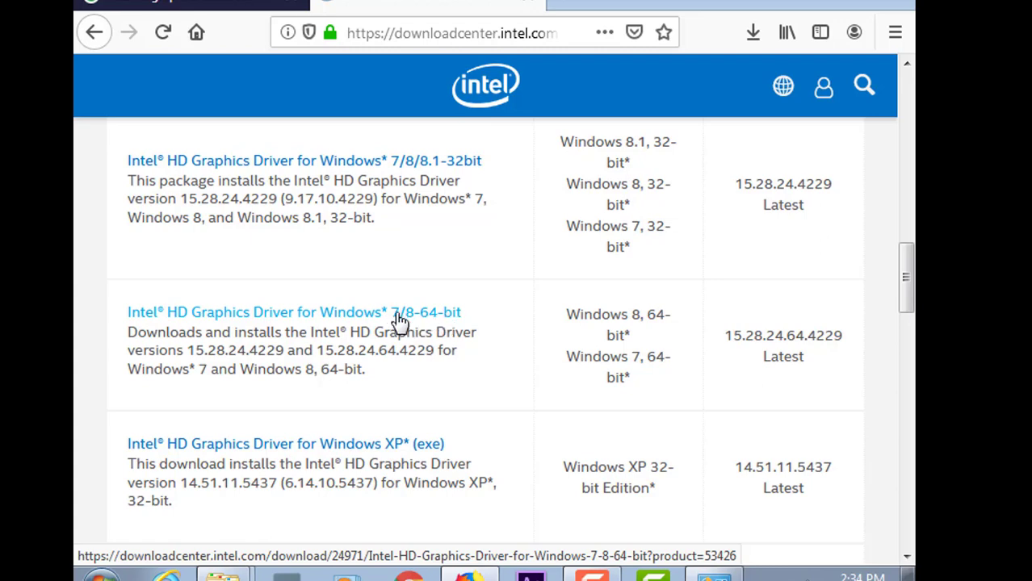
{"action": "scroll", "coordinate": [410, 323], "scroll_direction": "down", "scroll_amount": 4}
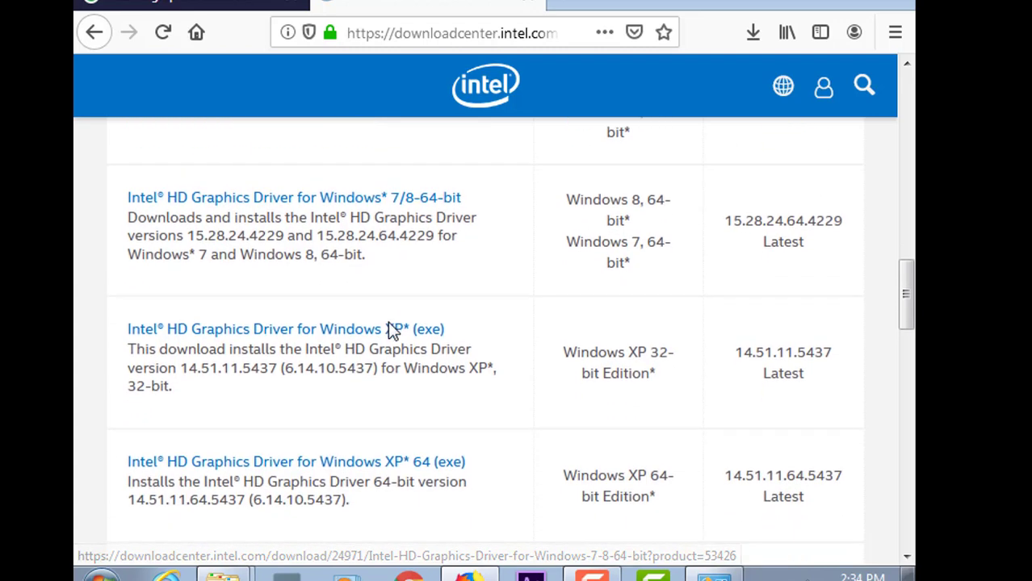
{"action": "scroll", "coordinate": [273, 331], "scroll_direction": "down", "scroll_amount": 1}
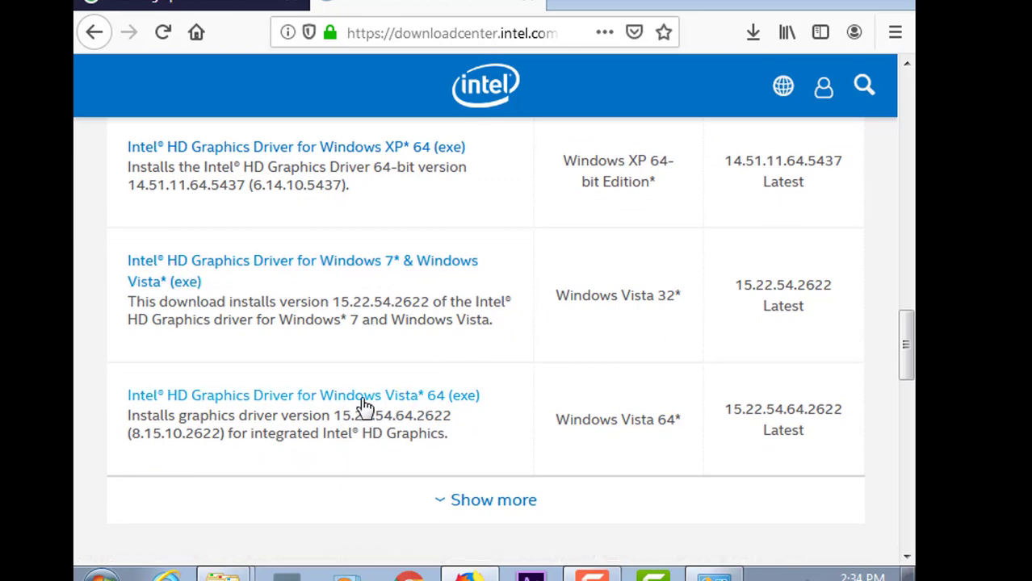
{"action": "scroll", "coordinate": [361, 397], "scroll_direction": "up", "scroll_amount": 2}
{"action": "scroll", "coordinate": [356, 402], "scroll_direction": "down", "scroll_amount": 2}
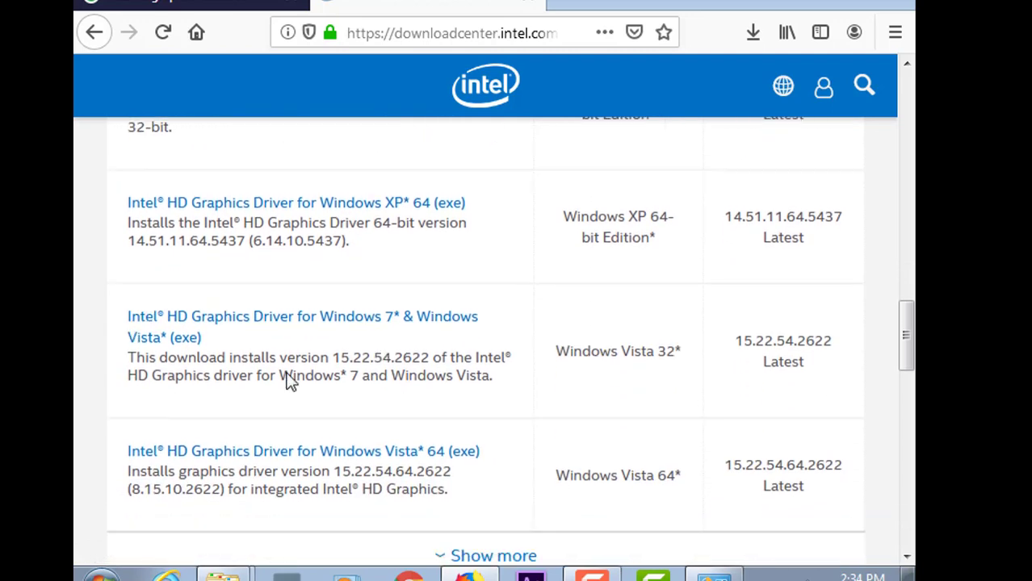
- Show more downloads for the processor, and open the "Intel® HD Graphics Driver for Windows* 7/8-64-bit" entry
{"action": "left_click", "coordinate": [491, 502]}
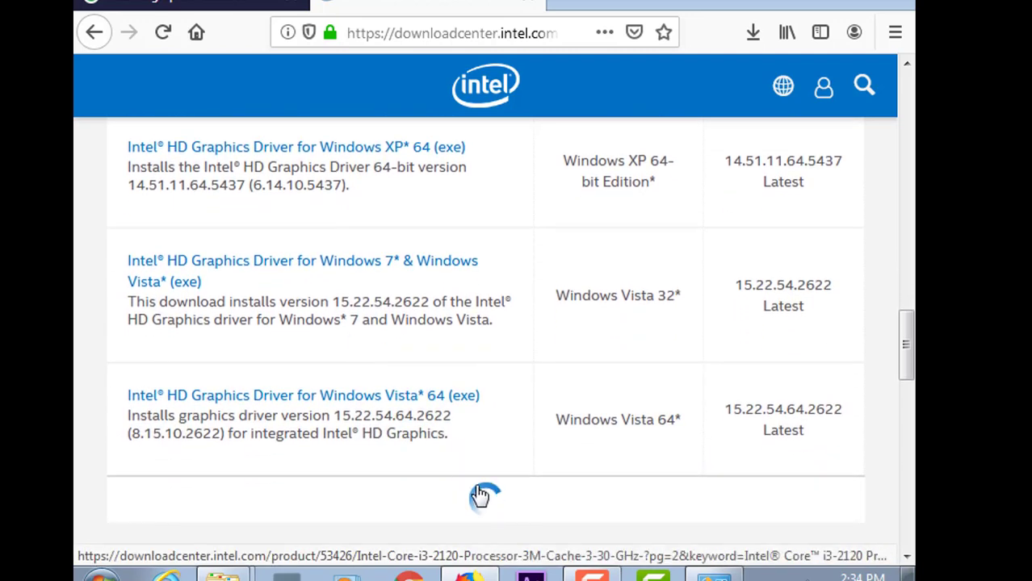
{"action": "scroll", "coordinate": [431, 473], "scroll_direction": "down", "scroll_amount": 2}
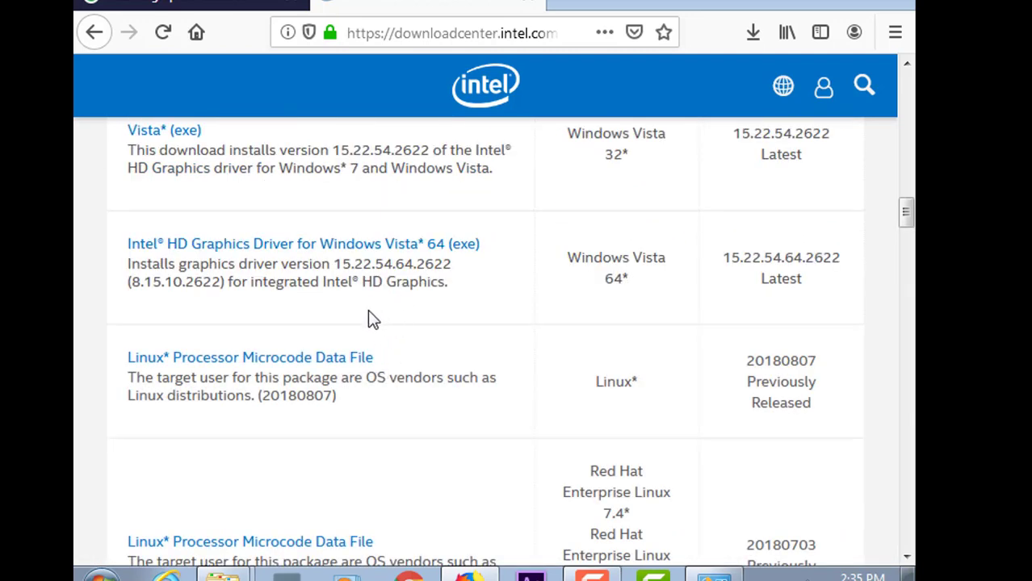
{"action": "scroll", "coordinate": [355, 323], "scroll_direction": "down", "scroll_amount": 1}
{"action": "scroll", "coordinate": [371, 315], "scroll_direction": "up", "scroll_amount": 1}
{"action": "scroll", "coordinate": [313, 295], "scroll_direction": "up", "scroll_amount": 5}
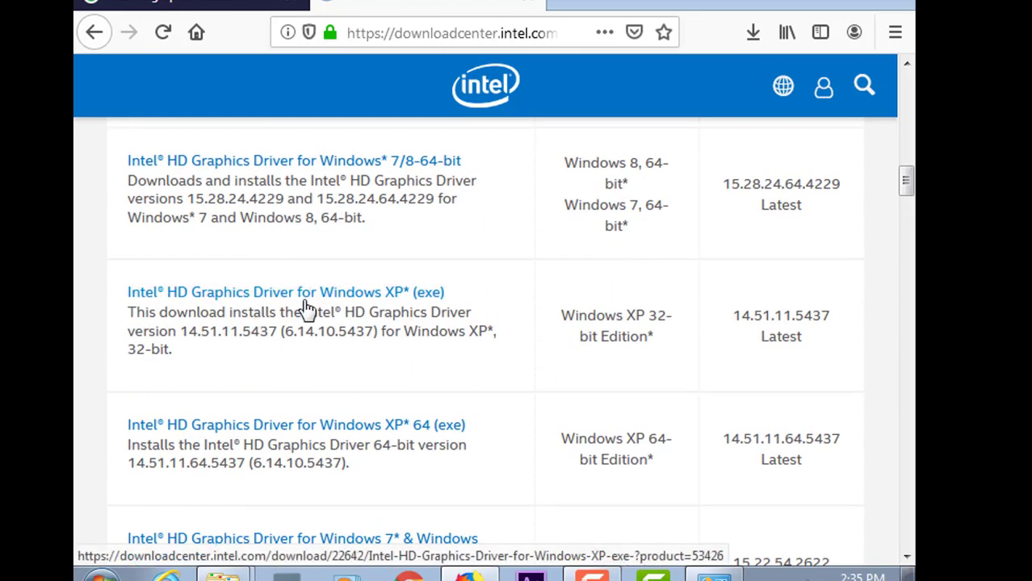
{"action": "scroll", "coordinate": [311, 305], "scroll_direction": "up", "scroll_amount": 1}
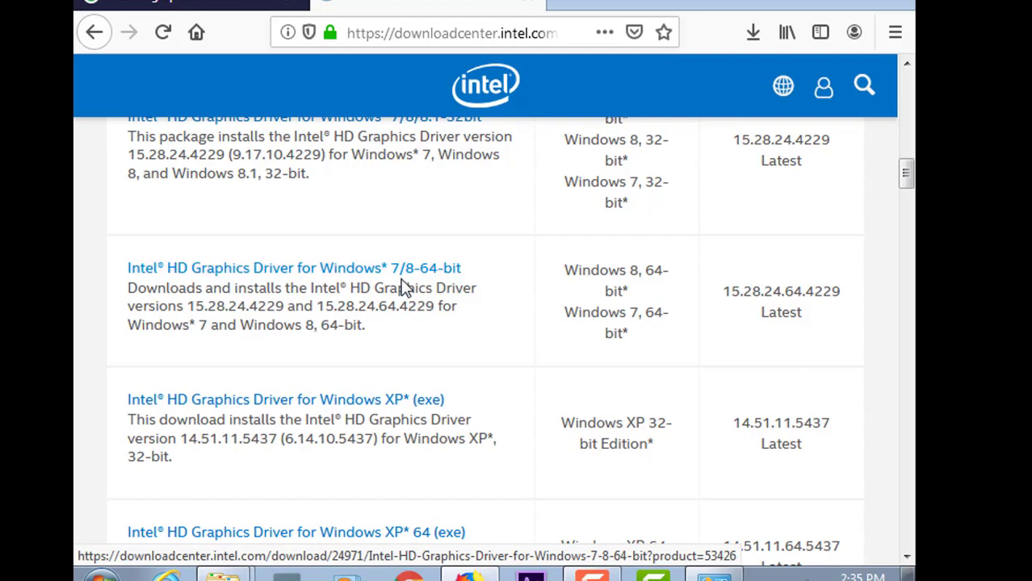
{"action": "left_click", "coordinate": [284, 276]}
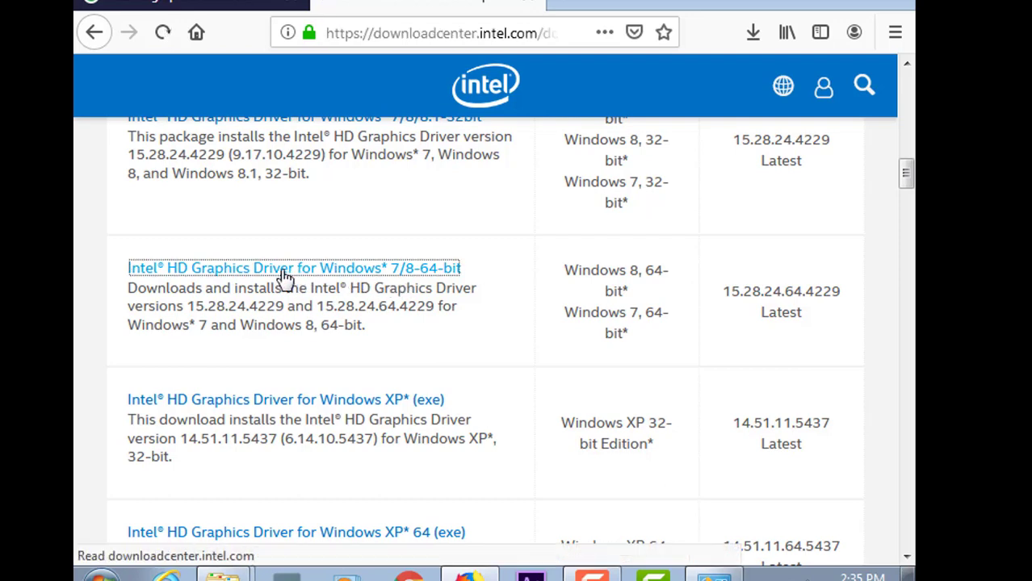
- Request the win64_152824.exe download for Windows 7, 64-bit from the driver's available downloads
{"action": "scroll", "coordinate": [410, 307], "scroll_direction": "down", "scroll_amount": 5}
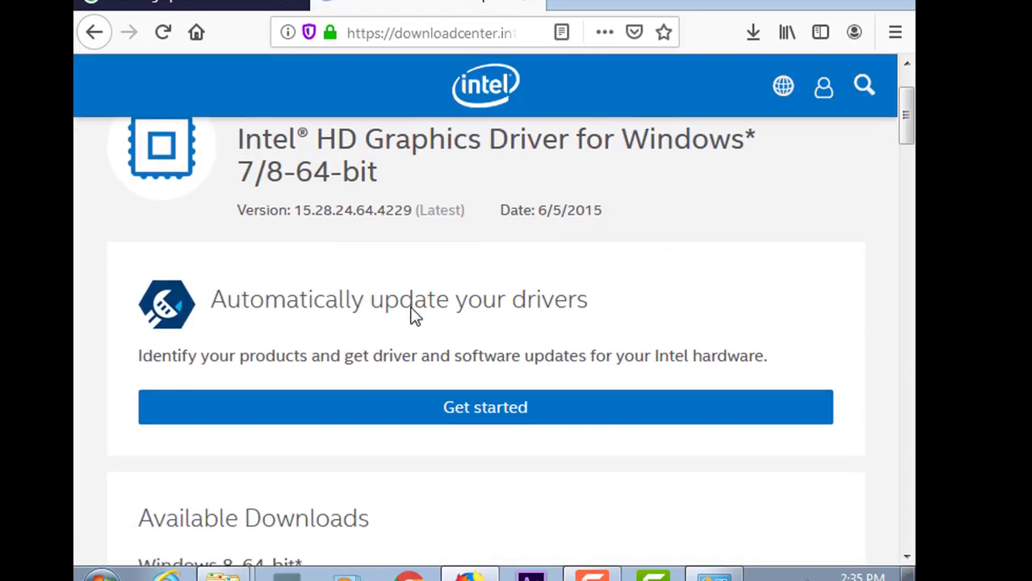
{"action": "scroll", "coordinate": [410, 307], "scroll_direction": "down", "scroll_amount": 2}
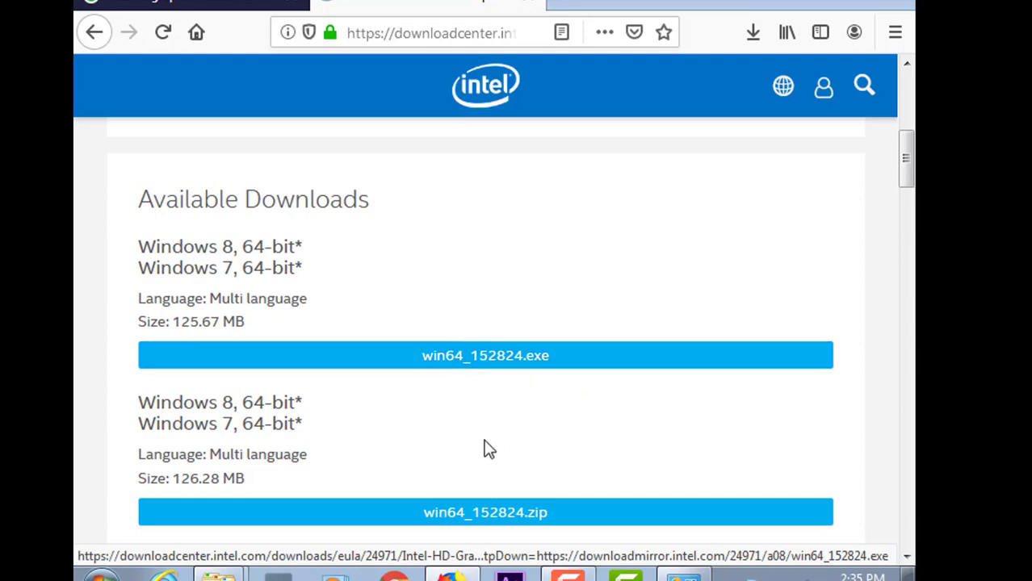
{"action": "scroll", "coordinate": [517, 427], "scroll_direction": "down", "scroll_amount": 2}
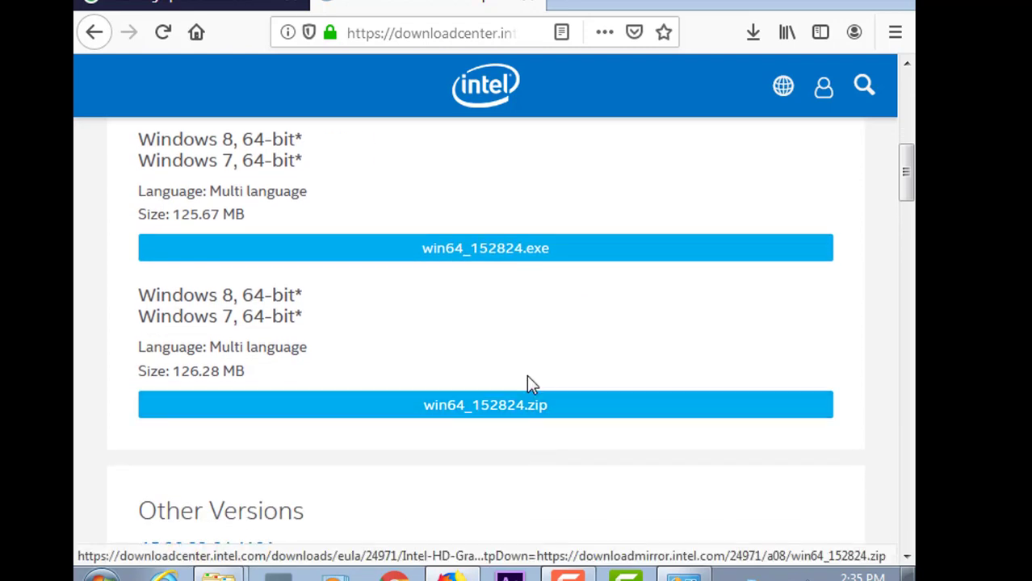
{"action": "scroll", "coordinate": [527, 383], "scroll_direction": "up", "scroll_amount": 2}
{"action": "left_click", "coordinate": [427, 363]}
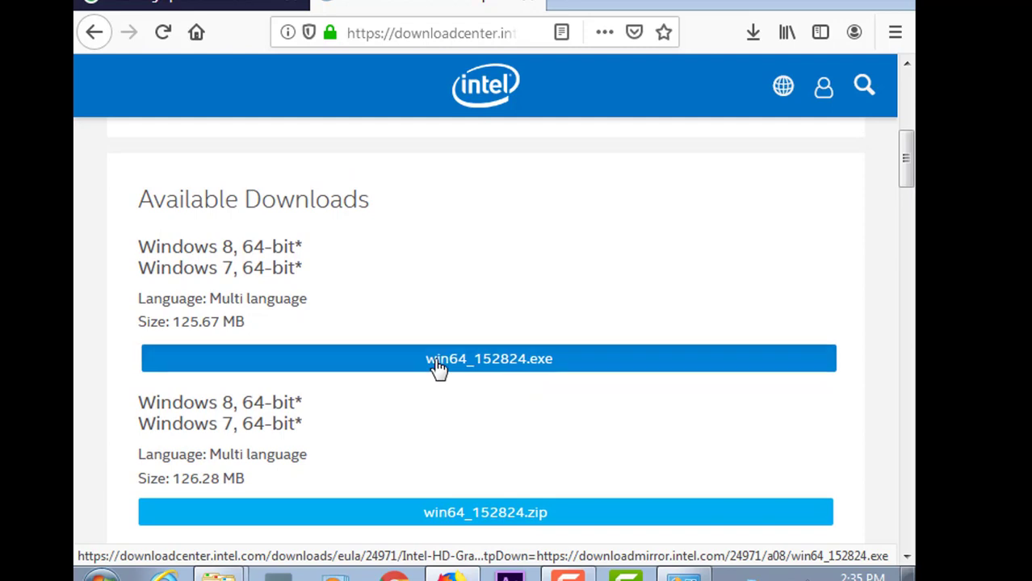
- Accept the terms of the Intel Software License Agreement and cancel saving win64_152824.exe
{"action": "scroll", "coordinate": [532, 332], "scroll_direction": "down", "scroll_amount": 3}
{"action": "scroll", "coordinate": [532, 332], "scroll_direction": "down", "scroll_amount": 15}
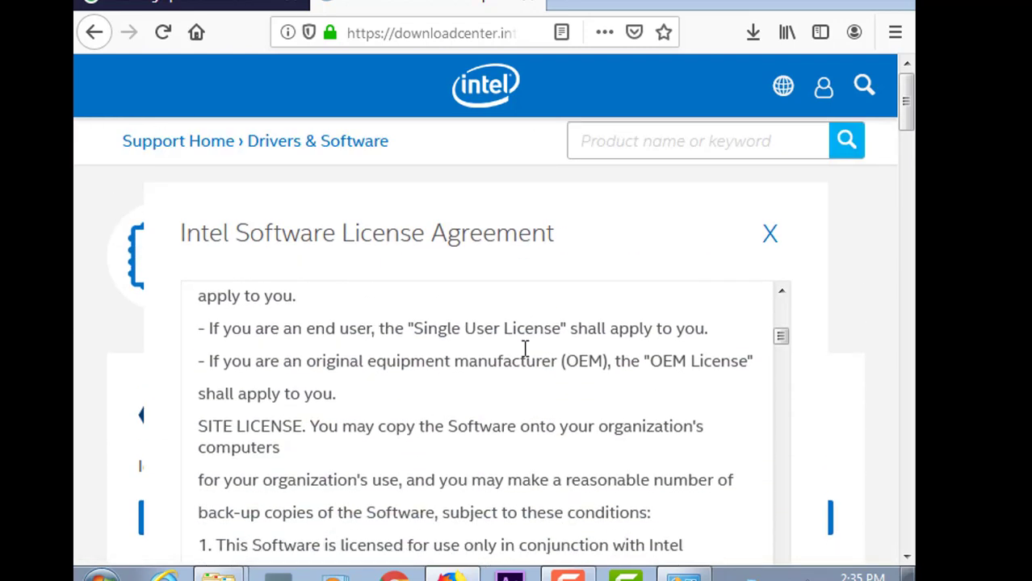
{"action": "scroll", "coordinate": [509, 390], "scroll_direction": "down", "scroll_amount": 15}
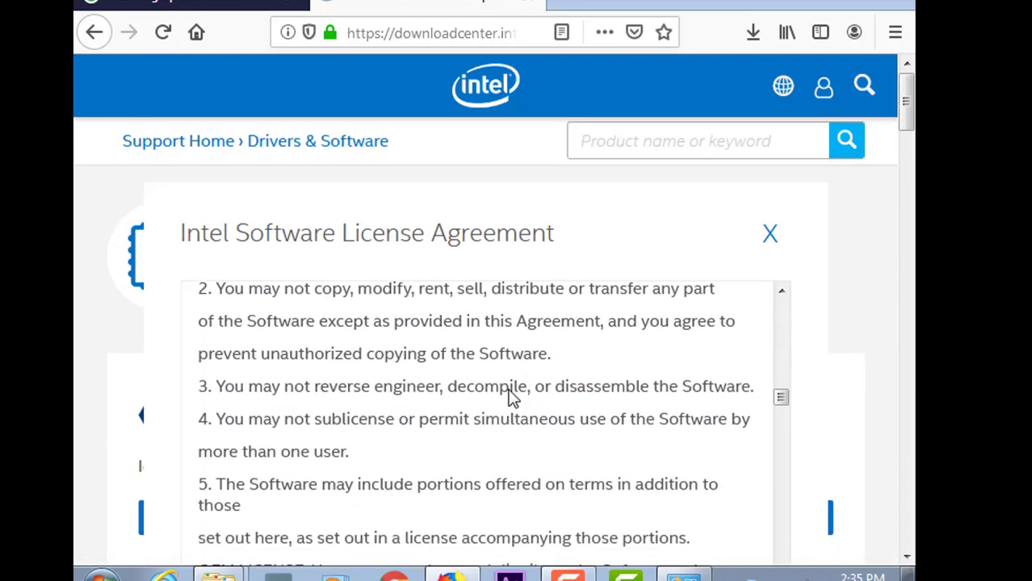
{"action": "scroll", "coordinate": [488, 411], "scroll_direction": "down", "scroll_amount": 15}
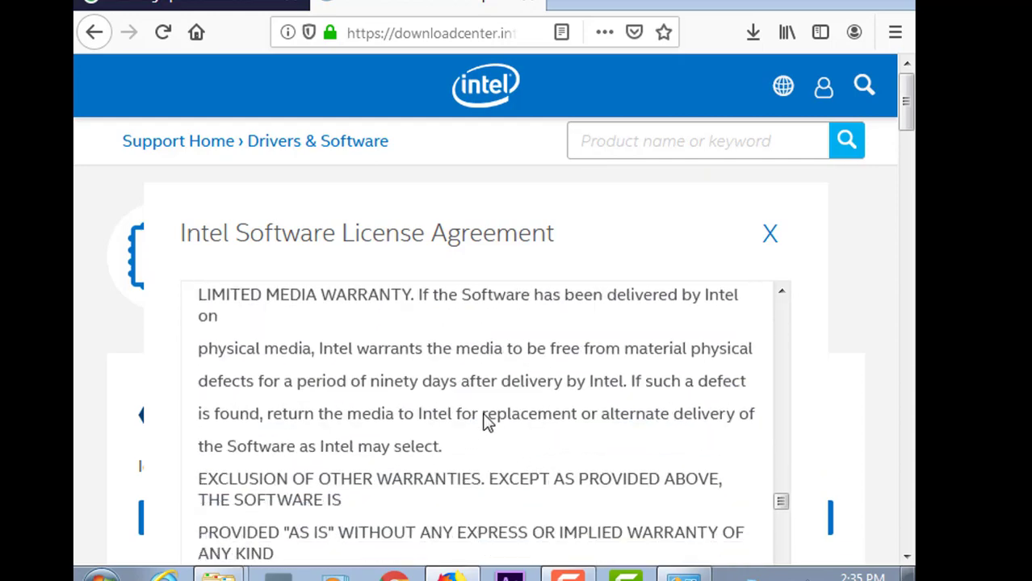
{"action": "scroll", "coordinate": [476, 432], "scroll_direction": "down", "scroll_amount": 5}
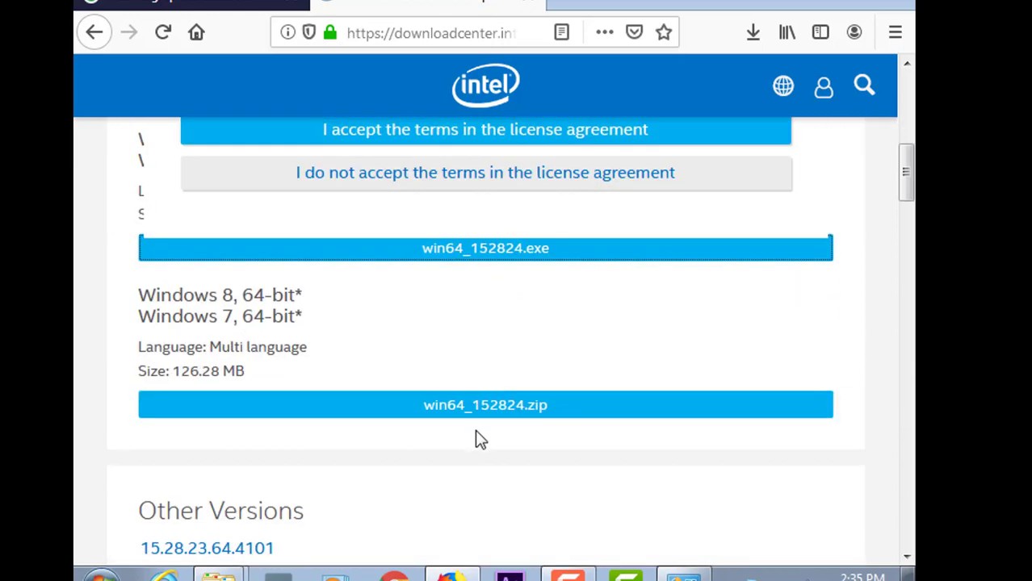
{"action": "scroll", "coordinate": [457, 410], "scroll_direction": "up", "scroll_amount": 3}
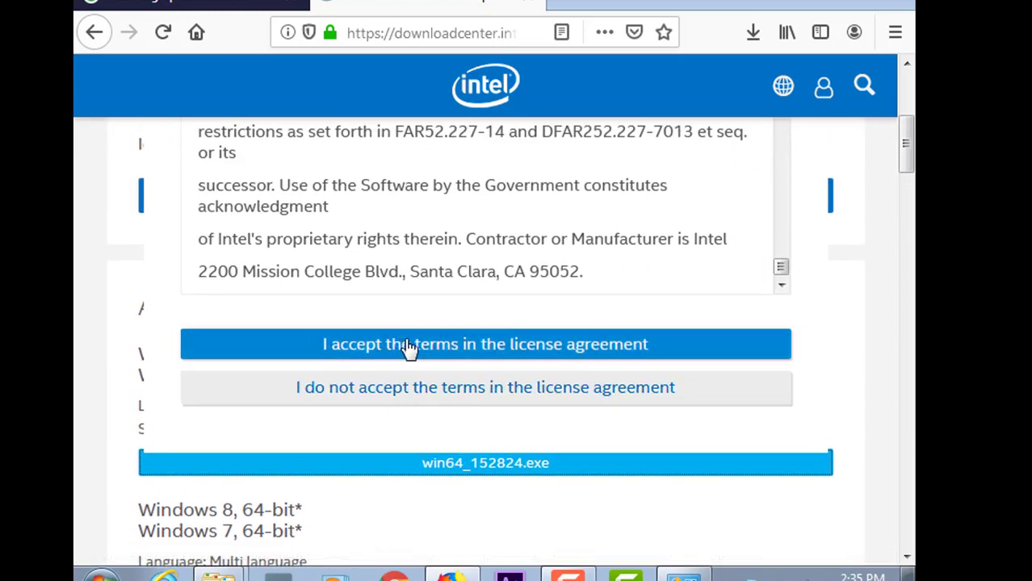
{"action": "left_click", "coordinate": [533, 348]}
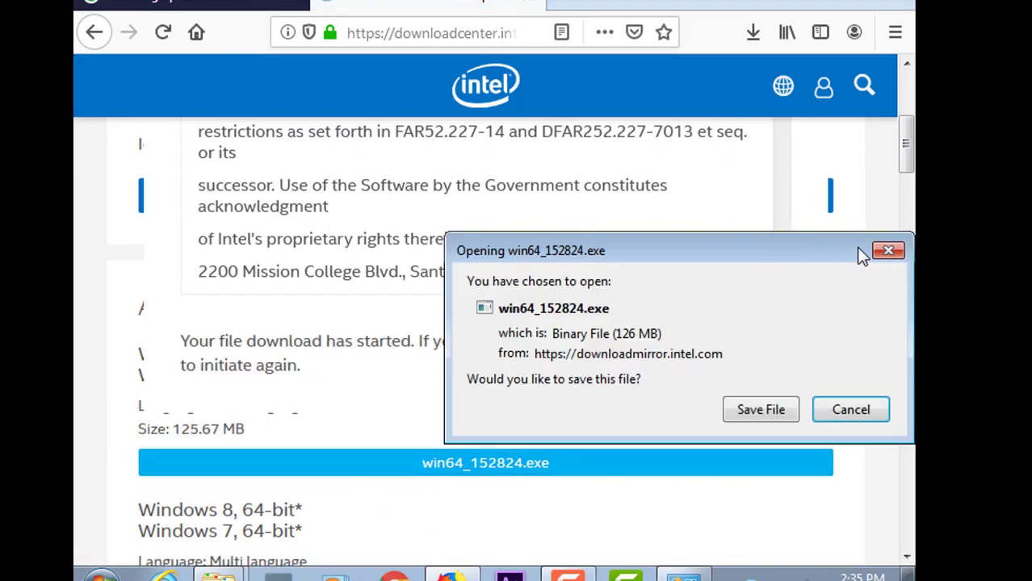
{"action": "left_click_drag", "start_coordinate": [714, 236], "coordinate": [552, 202]}
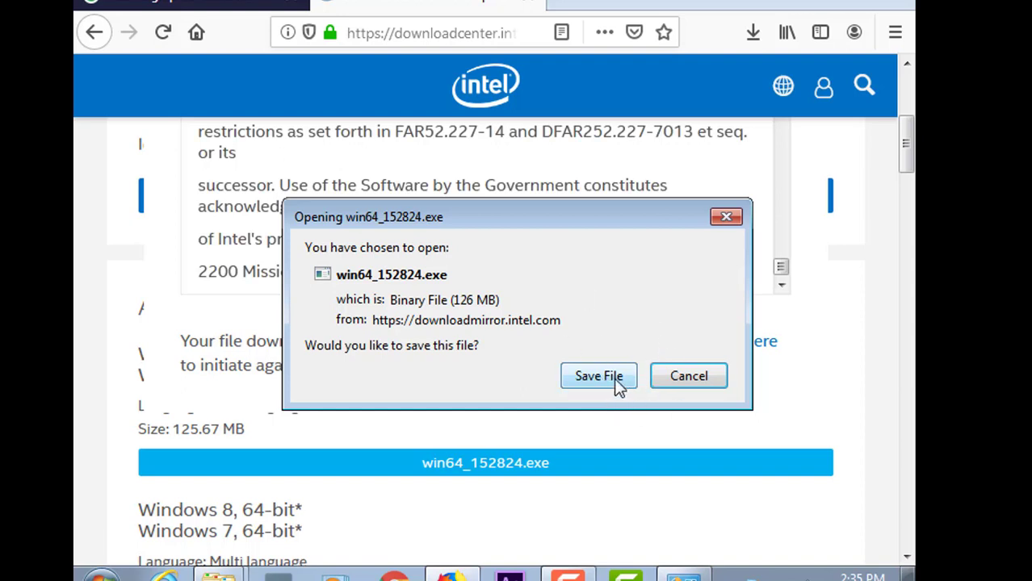
{"action": "left_click", "coordinate": [689, 378]}
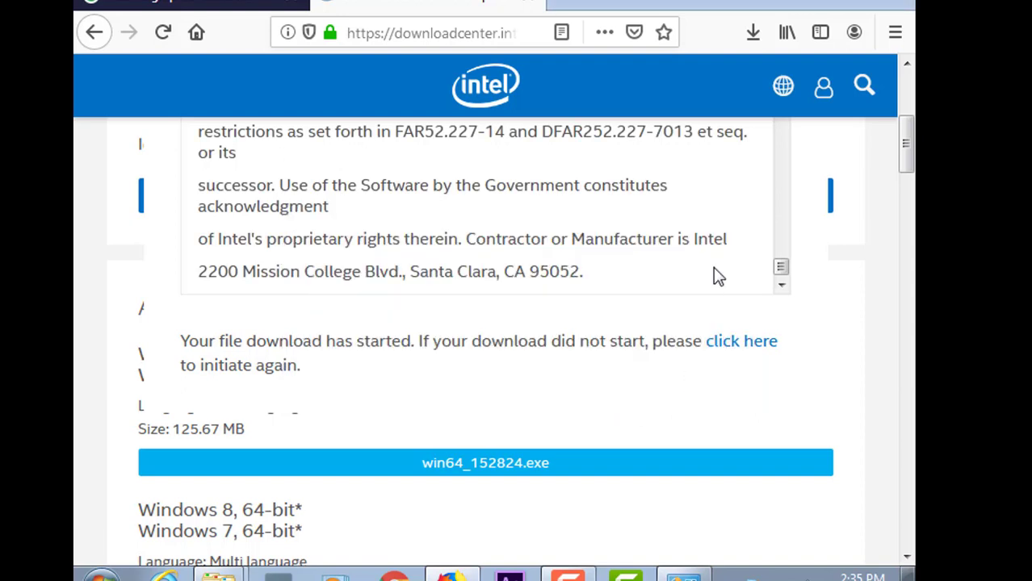
- Show the already downloaded win64_152824(1).exe in its folder and launch the installer
{"action": "left_click", "coordinate": [752, 26]}
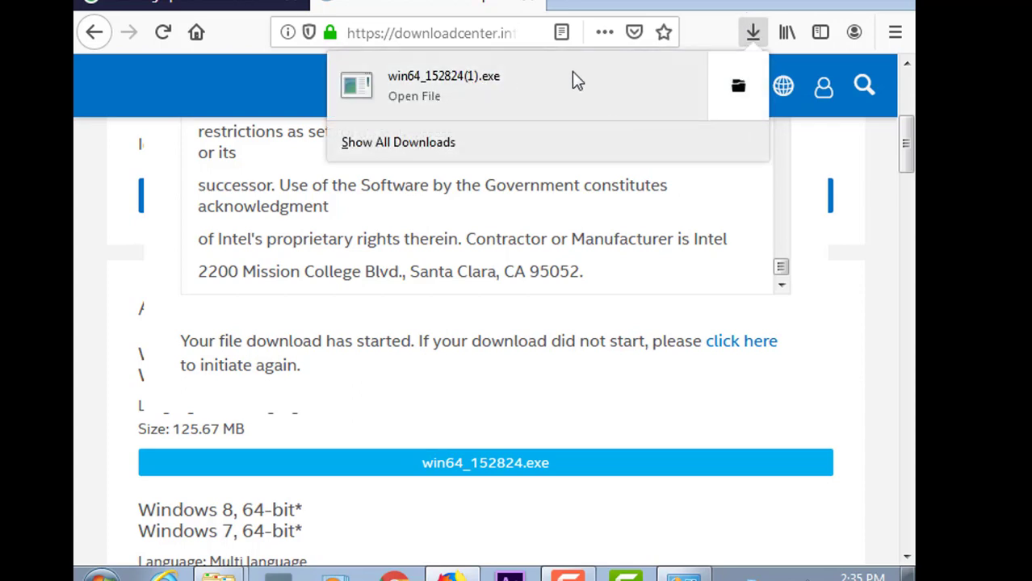
{"action": "left_click", "coordinate": [737, 91]}
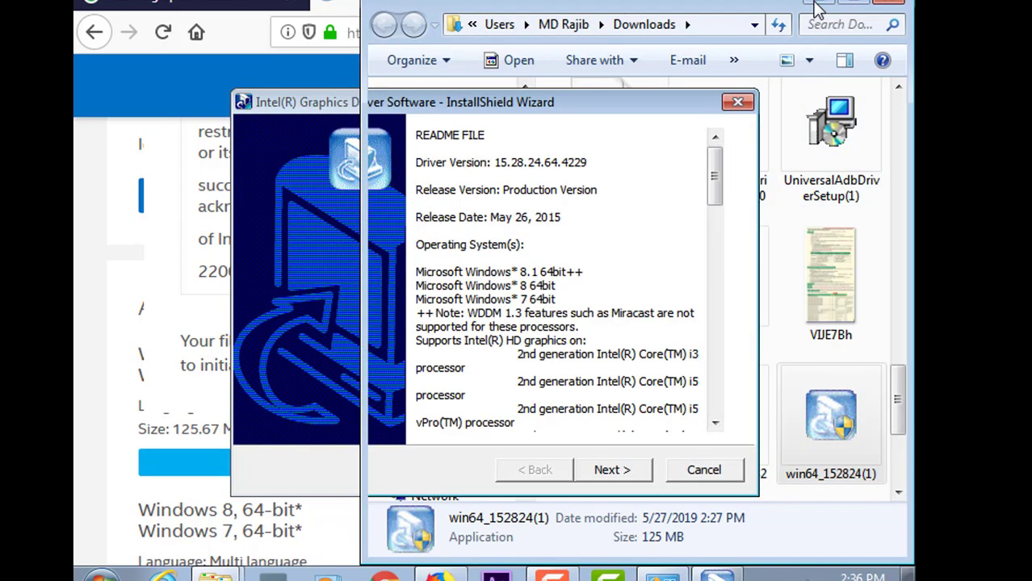
- Minimize the Downloads folder, Firefox and System windows, leaving the Intel graphics driver installer on the desktop
{"action": "left_click", "coordinate": [815, 4]}
{"action": "left_click", "coordinate": [830, 3]}
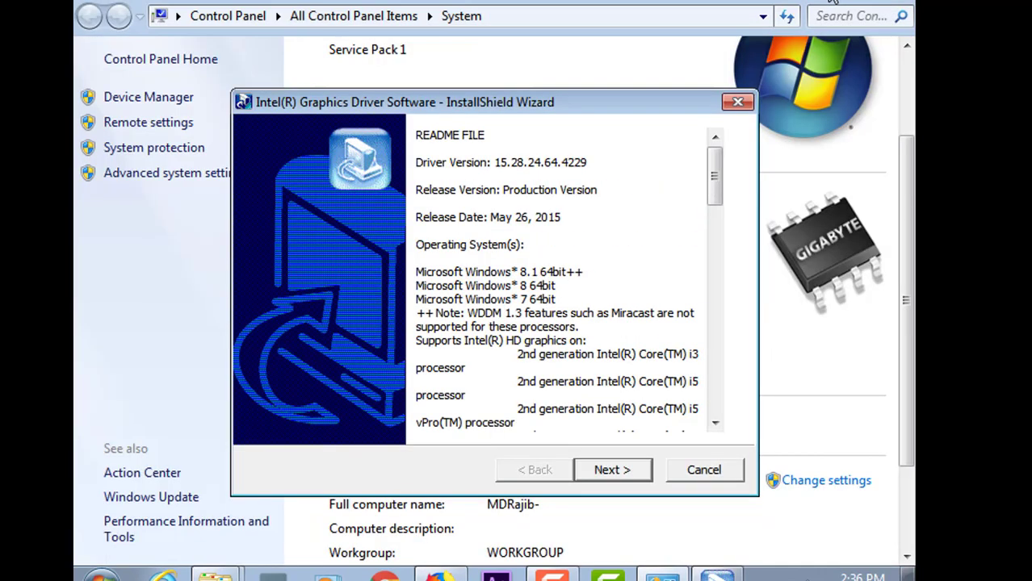
{"action": "left_click", "coordinate": [826, 2]}
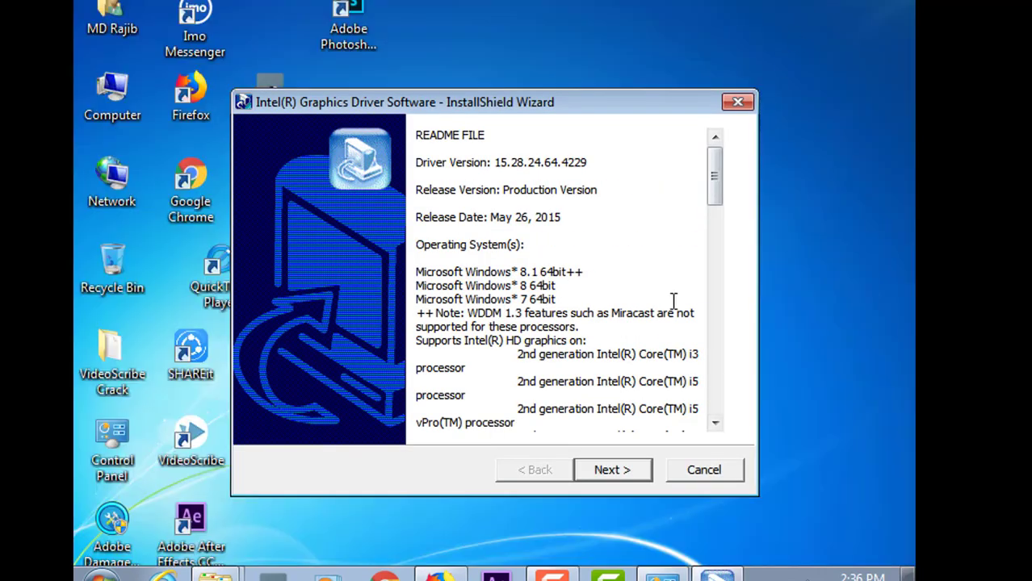
- Run the Intel HD Graphics Driver setup with automatic WinSAT and Aero theme enabled, accepting the license agreement and continuing past the readme
{"action": "left_click", "coordinate": [615, 476]}
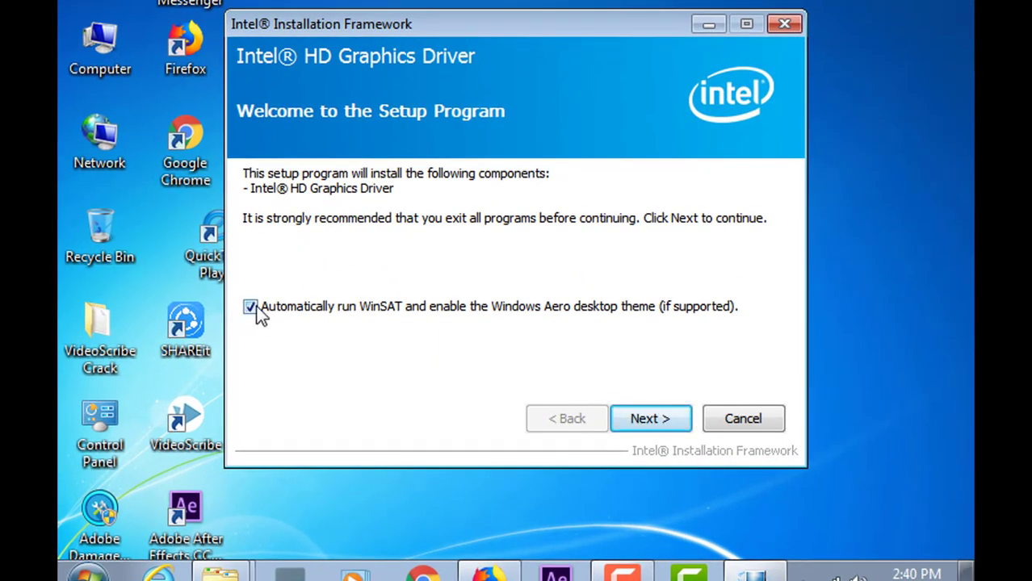
{"action": "left_click", "coordinate": [658, 417]}
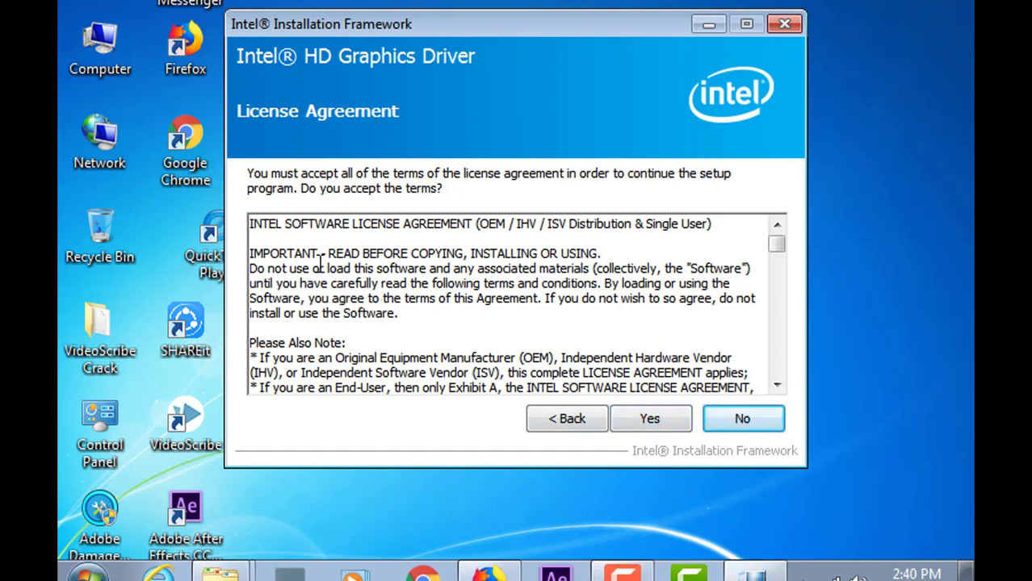
{"action": "left_click", "coordinate": [646, 421]}
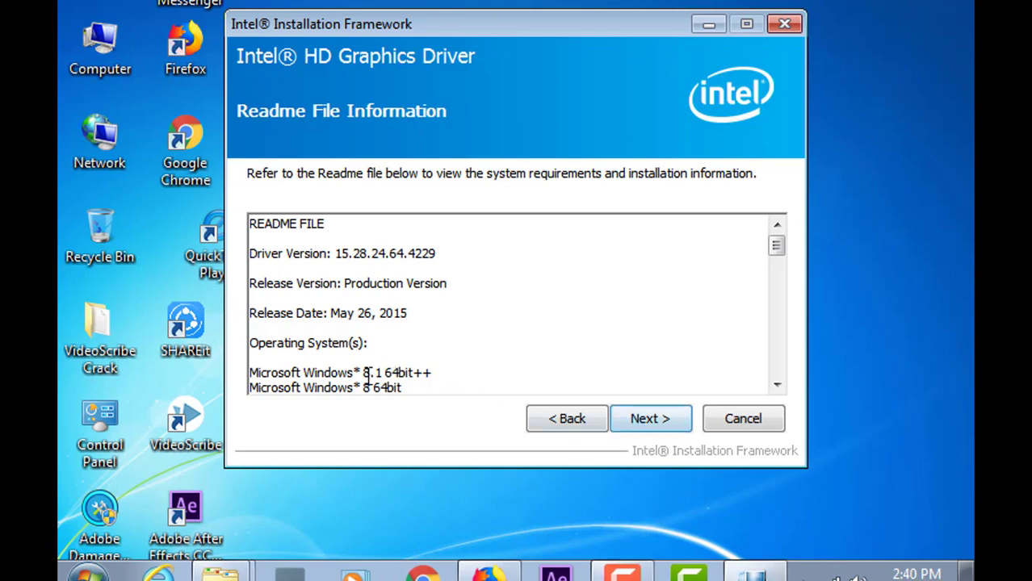
{"action": "left_click", "coordinate": [650, 420]}
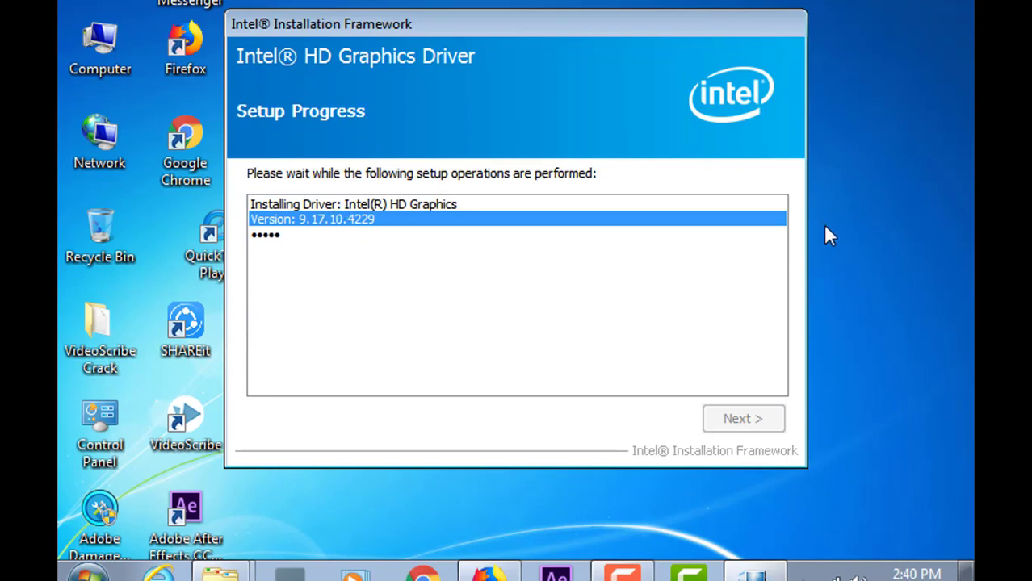
{"action": "right_click", "coordinate": [876, 166]}
{"action": "left_click", "coordinate": [880, 230]}
{"action": "right_click", "coordinate": [883, 123]}
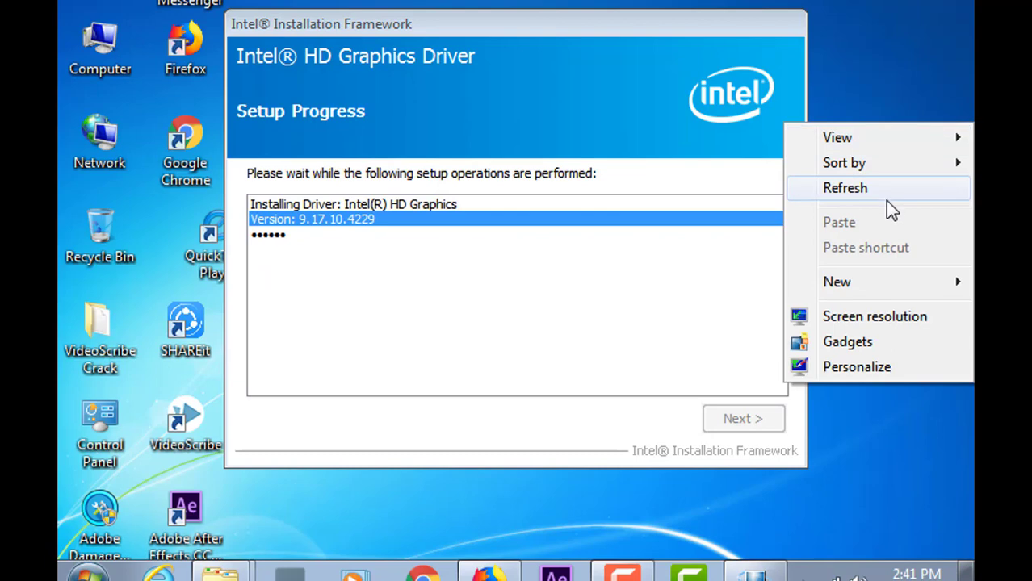
{"action": "left_click", "coordinate": [885, 198]}
{"action": "right_click", "coordinate": [858, 133]}
{"action": "left_click", "coordinate": [894, 197]}
{"action": "right_click", "coordinate": [864, 145]}
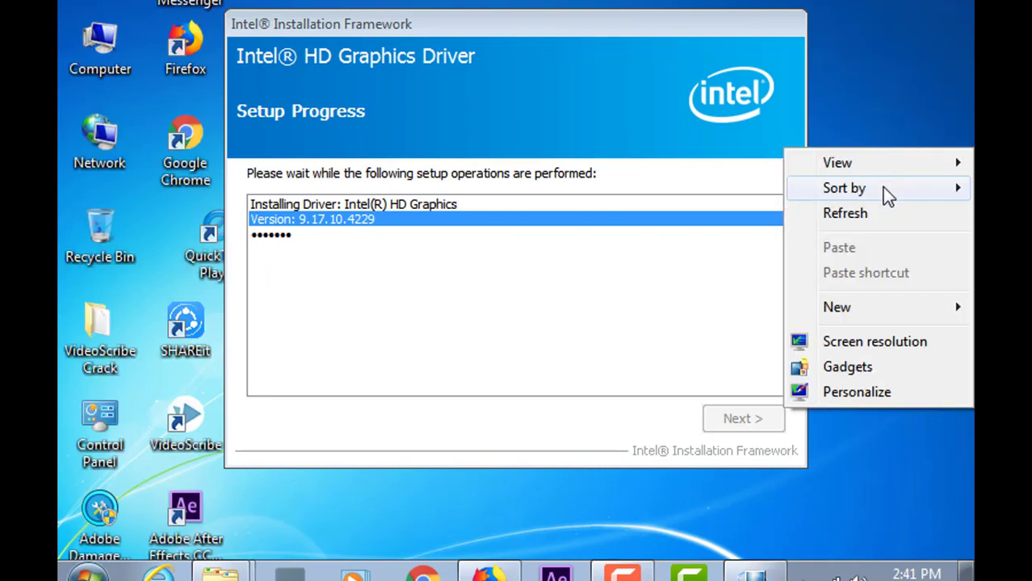
{"action": "left_click", "coordinate": [893, 214]}
{"action": "right_click", "coordinate": [896, 145]}
{"action": "left_click", "coordinate": [901, 203]}
{"action": "right_click", "coordinate": [878, 128]}
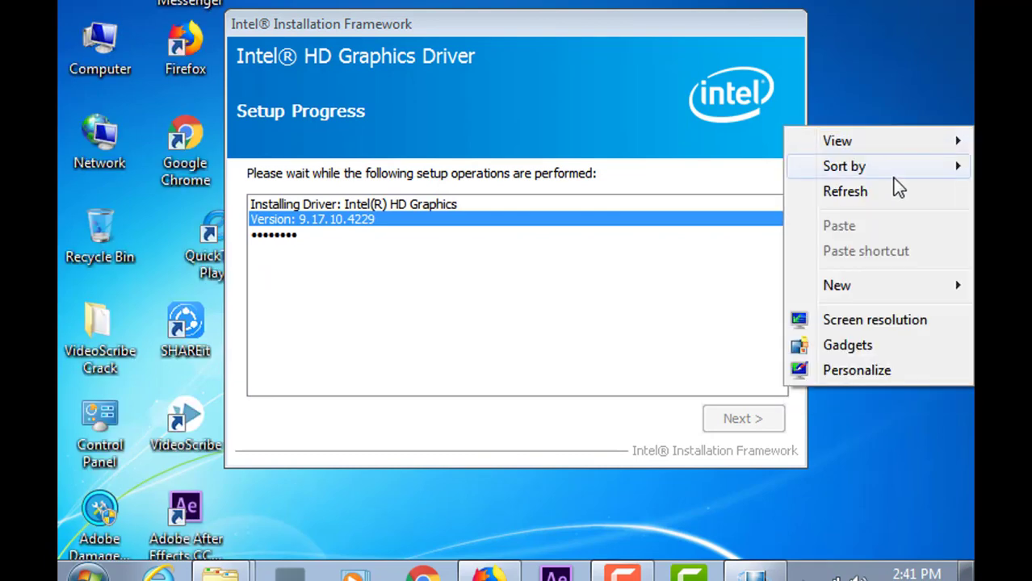
{"action": "left_click", "coordinate": [898, 194]}
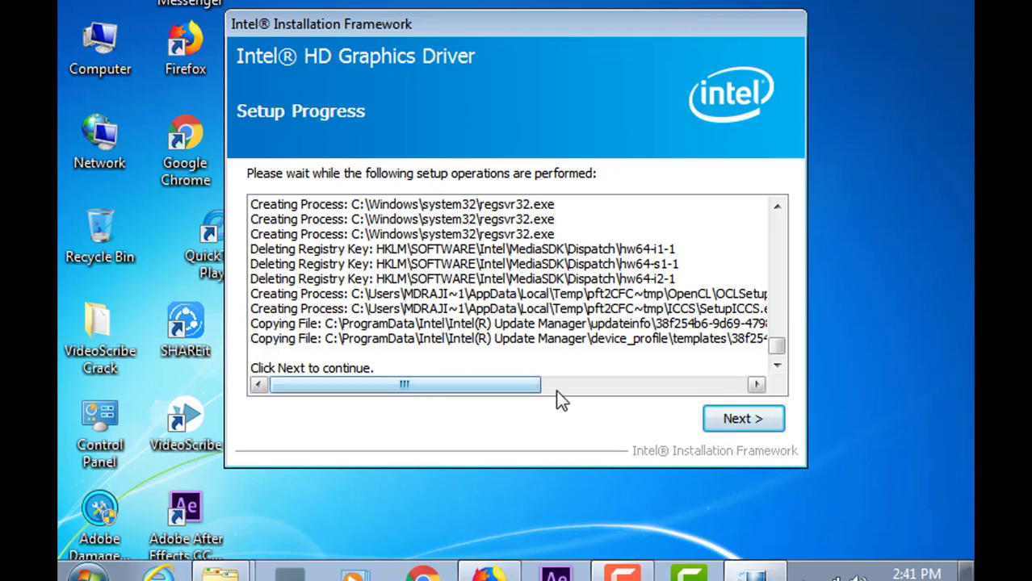
- Continue from the completed setup operations to the installer's restart choice page
{"action": "left_click", "coordinate": [718, 425]}
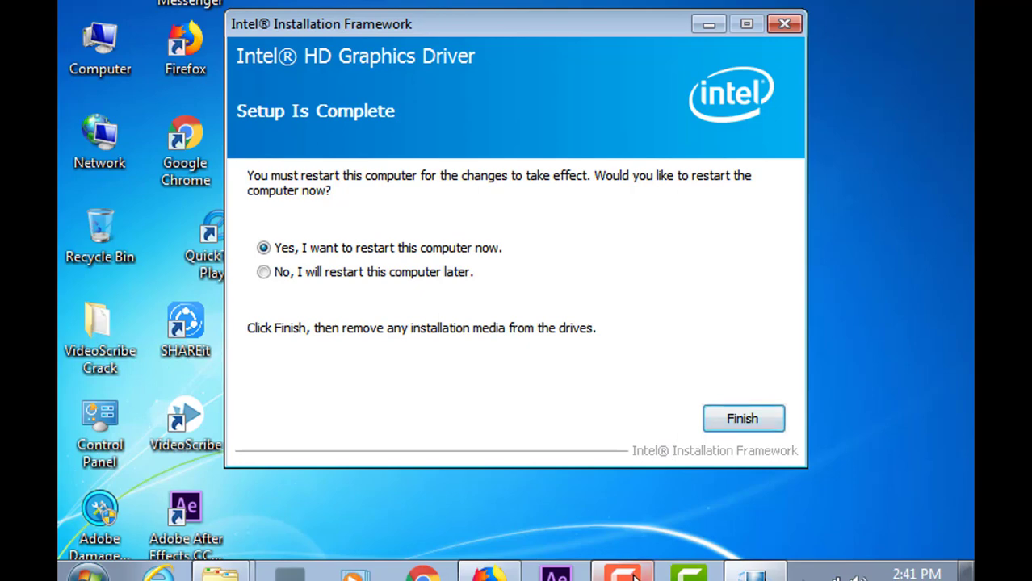
{"action": "mouse_move", "coordinate": [621, 572]}
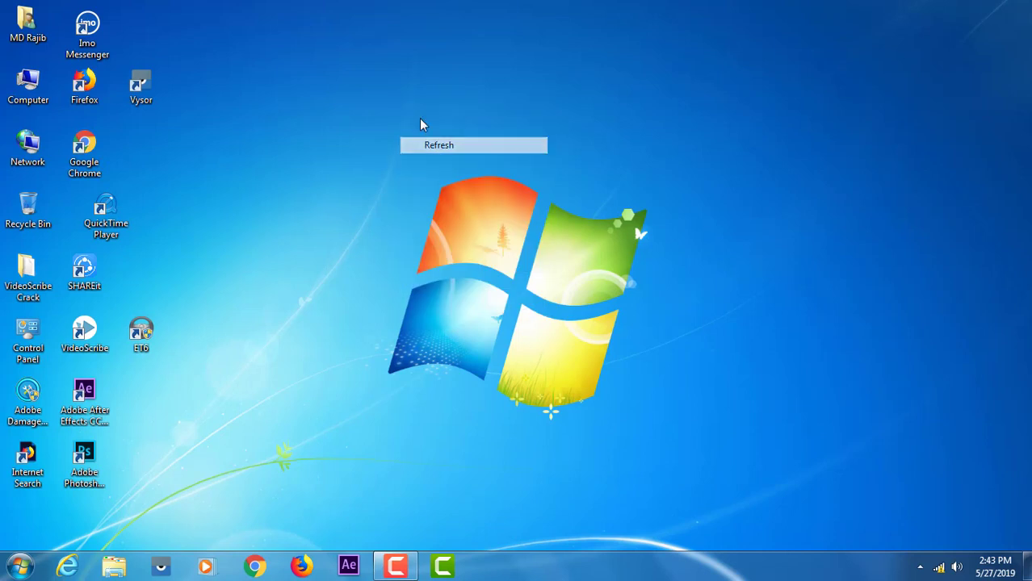
{"action": "right_click", "coordinate": [413, 108]}
{"action": "left_click", "coordinate": [444, 152]}
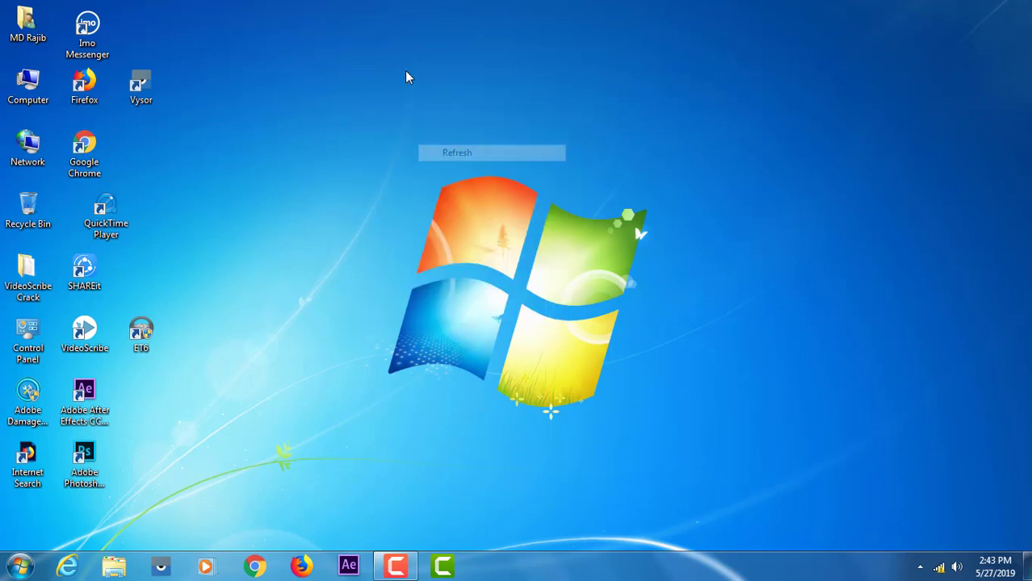
{"action": "right_click", "coordinate": [406, 71]}
{"action": "left_click", "coordinate": [446, 114]}
{"action": "right_click", "coordinate": [410, 71]}
{"action": "left_click", "coordinate": [421, 113]}
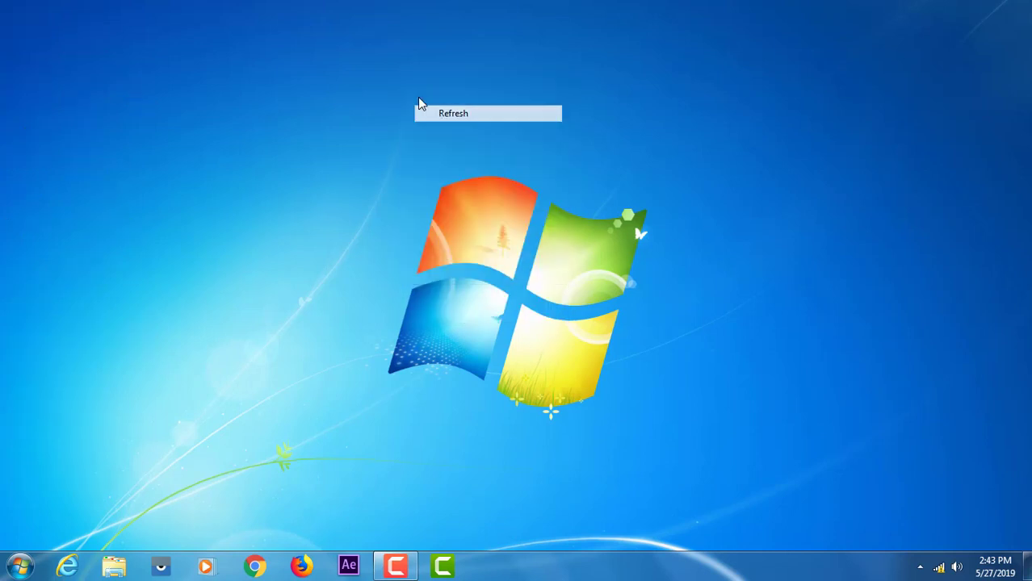
{"action": "right_click", "coordinate": [377, 33]}
{"action": "left_click", "coordinate": [418, 79]}
{"action": "right_click", "coordinate": [386, 66]}
{"action": "left_click", "coordinate": [402, 107]}
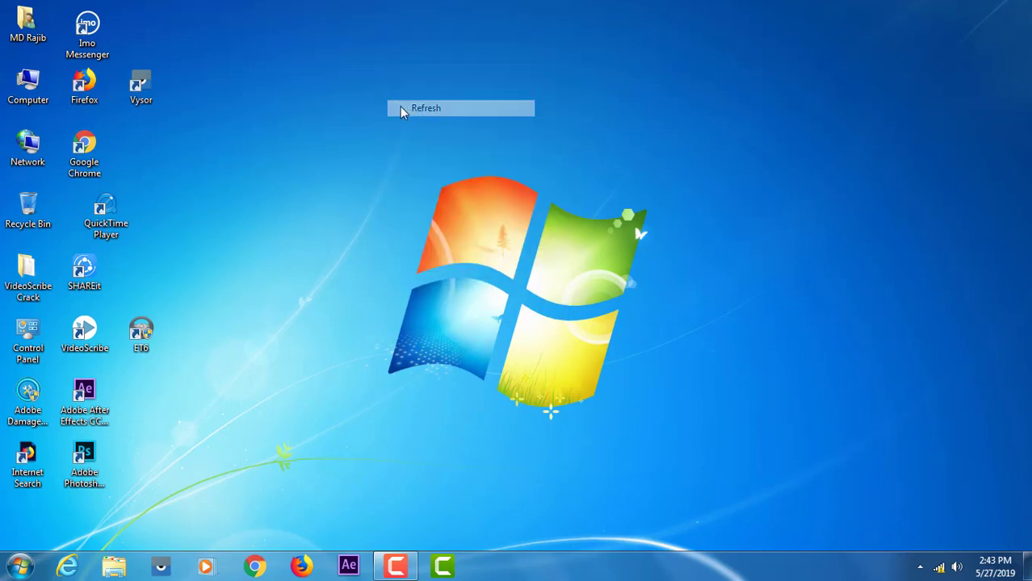
- View the computer's drives in a maximized Computer window and minimize that window
{"action": "double_click", "coordinate": [27, 81]}
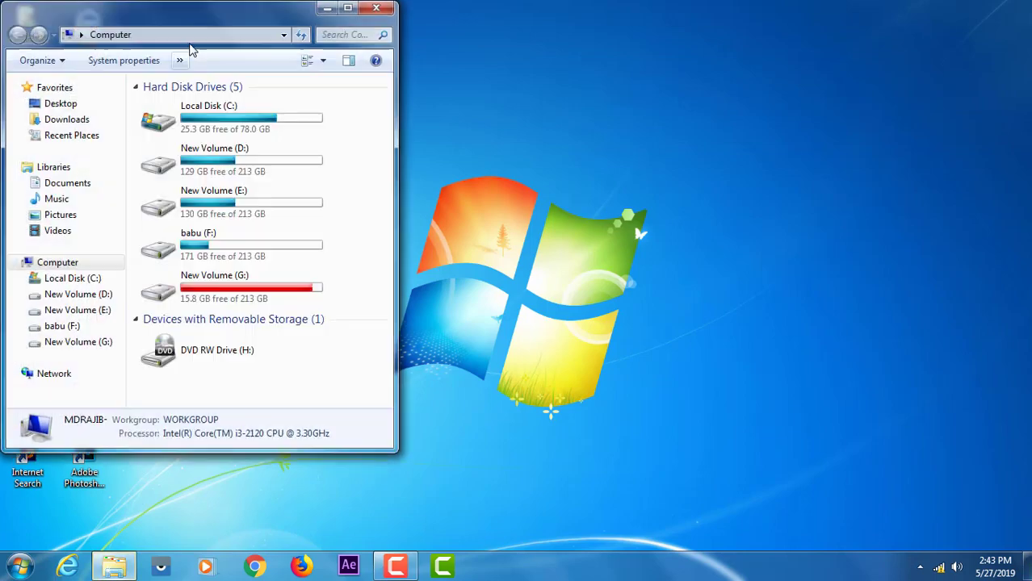
{"action": "left_click", "coordinate": [350, 8]}
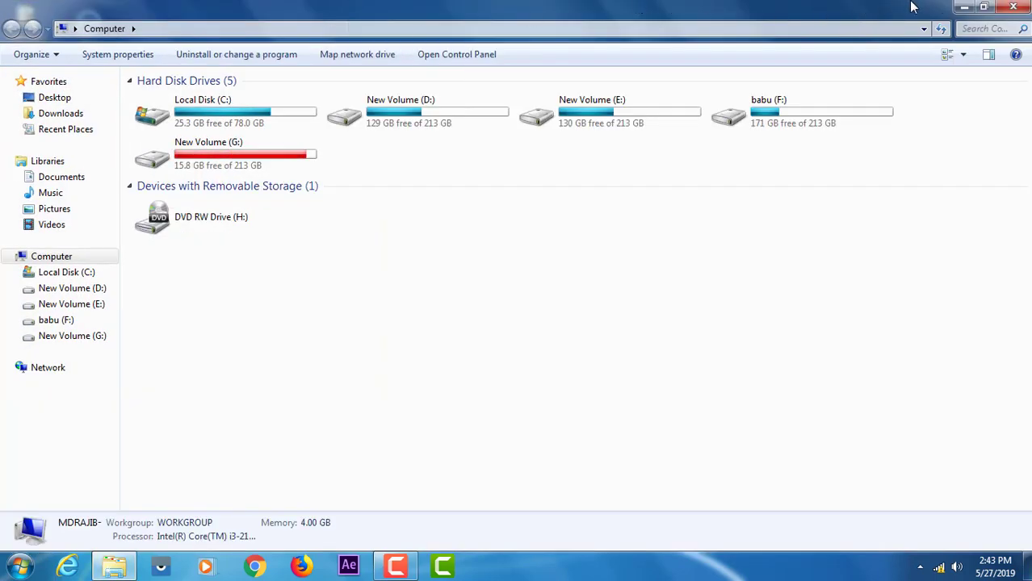
{"action": "left_click", "coordinate": [964, 6]}
{"action": "right_click", "coordinate": [774, 31]}
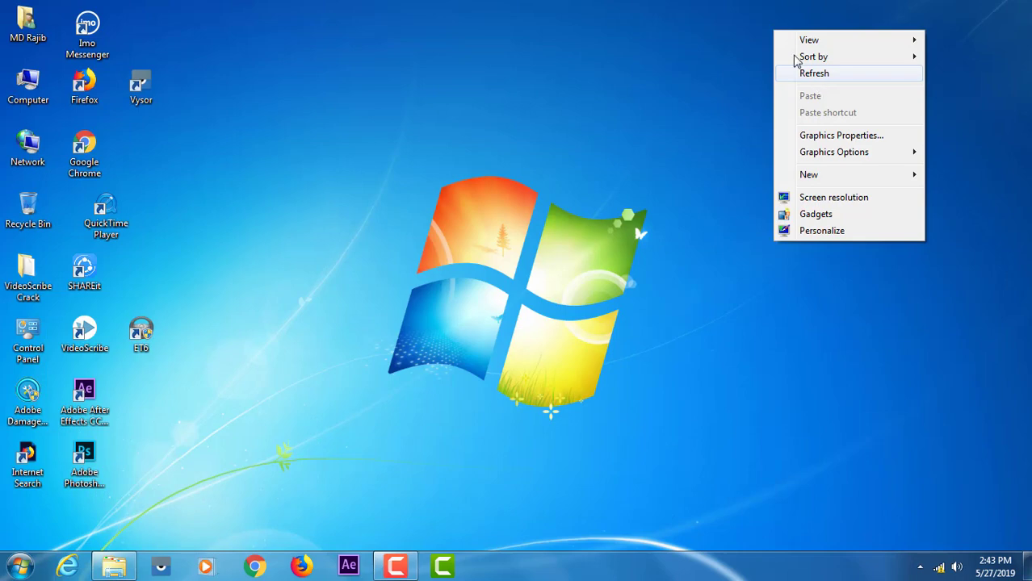
{"action": "right_click", "coordinate": [751, 29]}
{"action": "right_click", "coordinate": [694, 15]}
{"action": "right_click", "coordinate": [474, 49]}
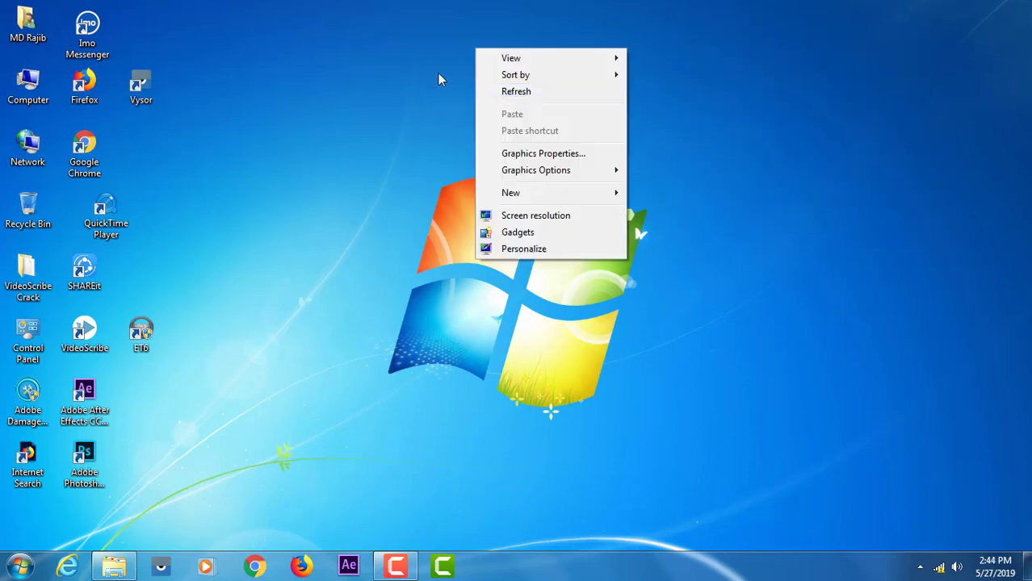
{"action": "right_click", "coordinate": [388, 47]}
{"action": "left_click", "coordinate": [428, 91]}
{"action": "right_click", "coordinate": [415, 39]}
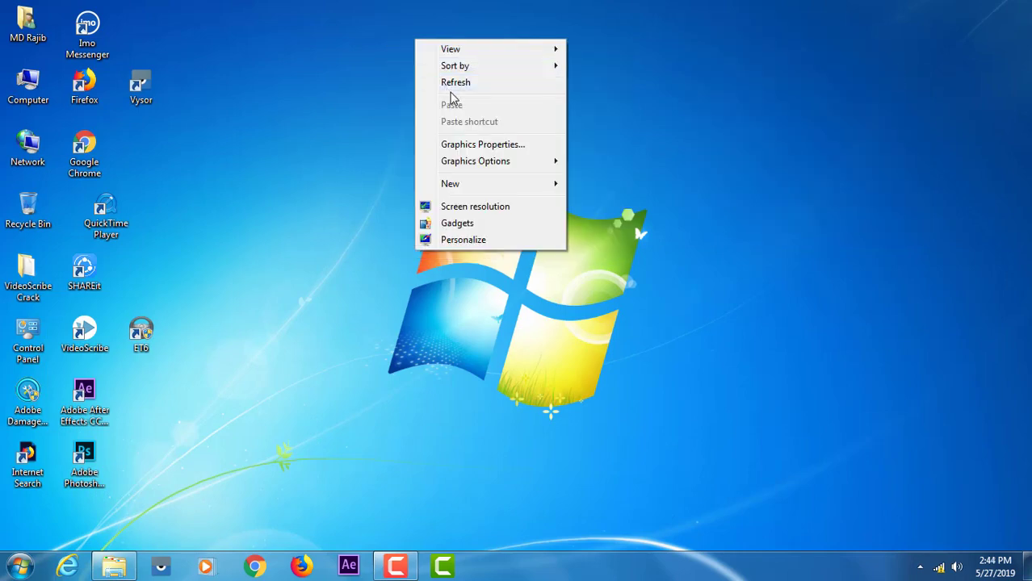
{"action": "left_click", "coordinate": [450, 84]}
{"action": "right_click", "coordinate": [415, 50]}
{"action": "right_click", "coordinate": [406, 35]}
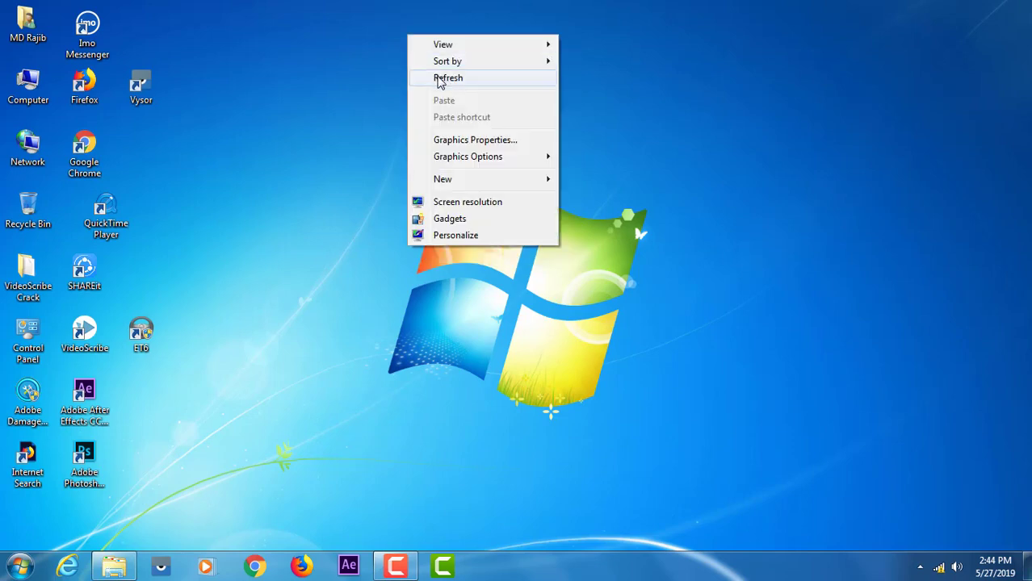